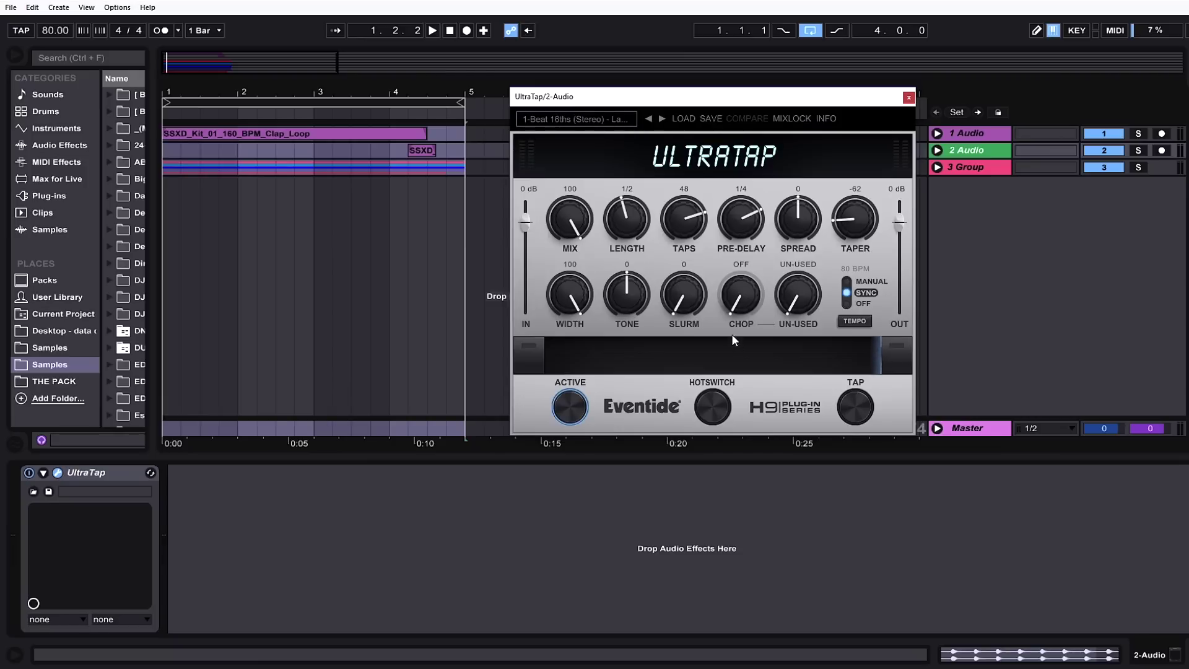
Sweep UltraTap's Ribbon from its end to around the middle to morph the effect settings
drag(838, 365, 685, 372)
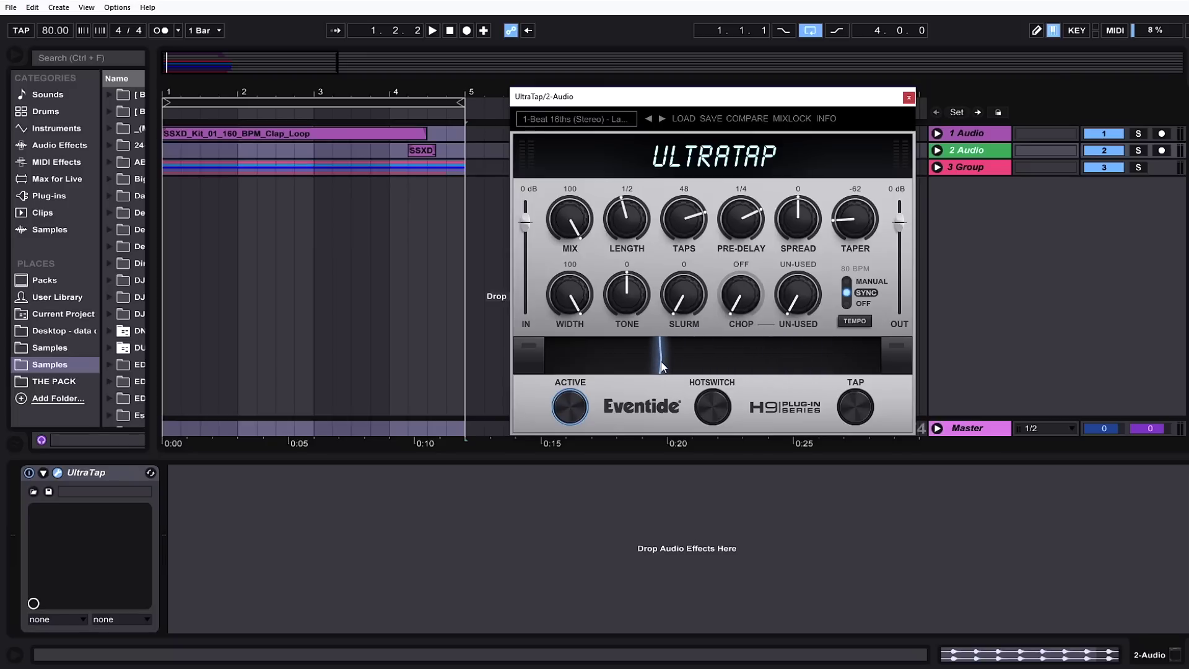
mouse_move(661, 362)
mouse_down()
mouse_move(753, 355)
mouse_move(719, 373)
mouse_up()
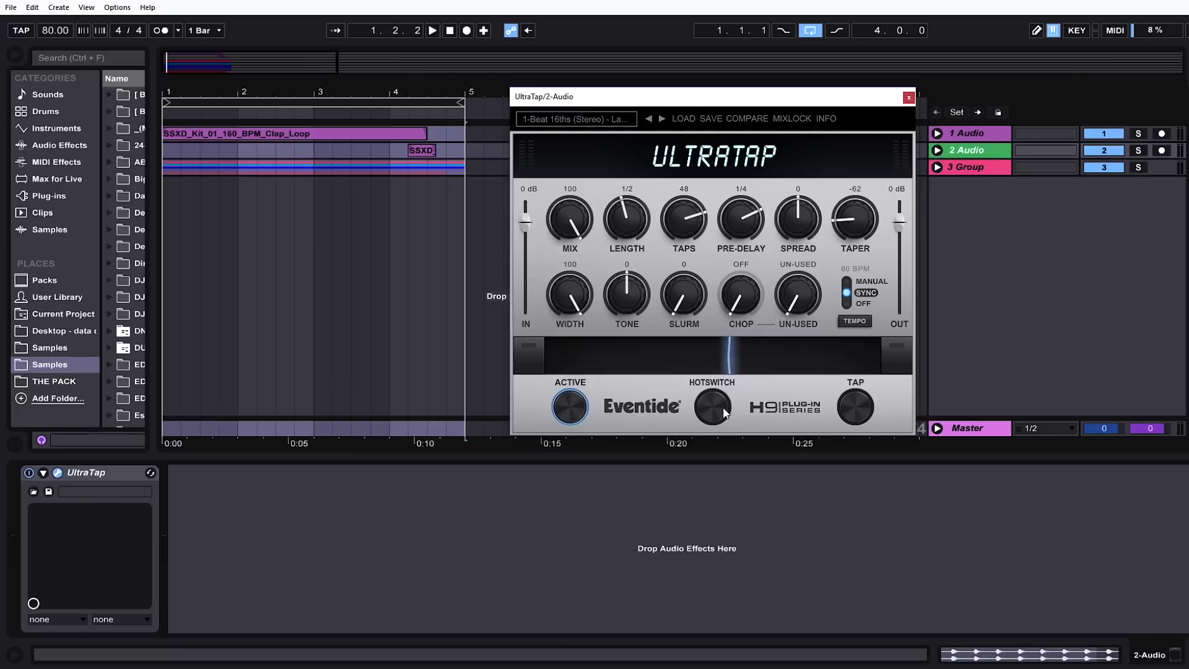
Play the looped section through UltraTap, then solo the 2-Audio track and select the whole arrangement
click(415, 99)
key(space)
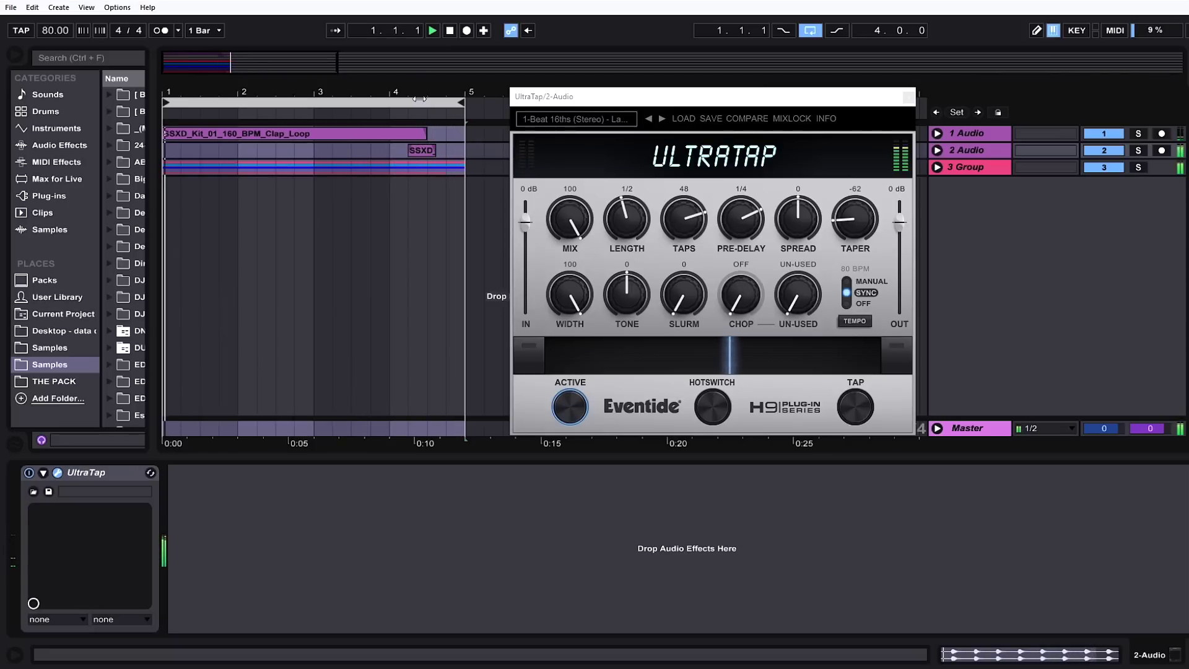
key(space)
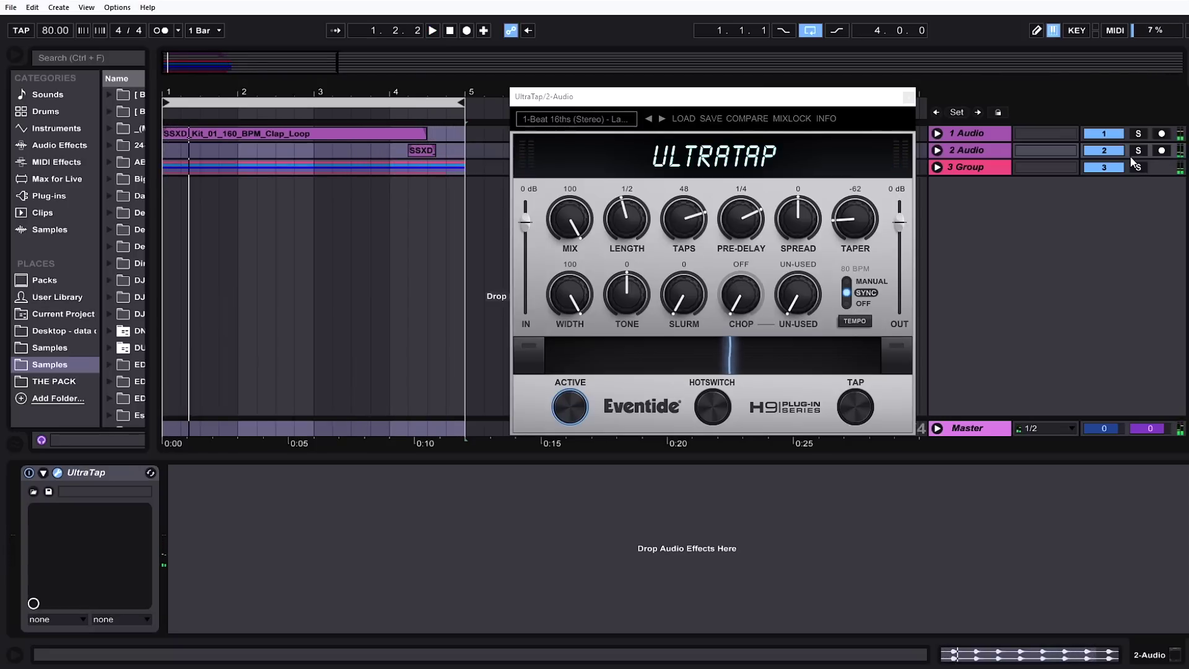
click(1139, 150)
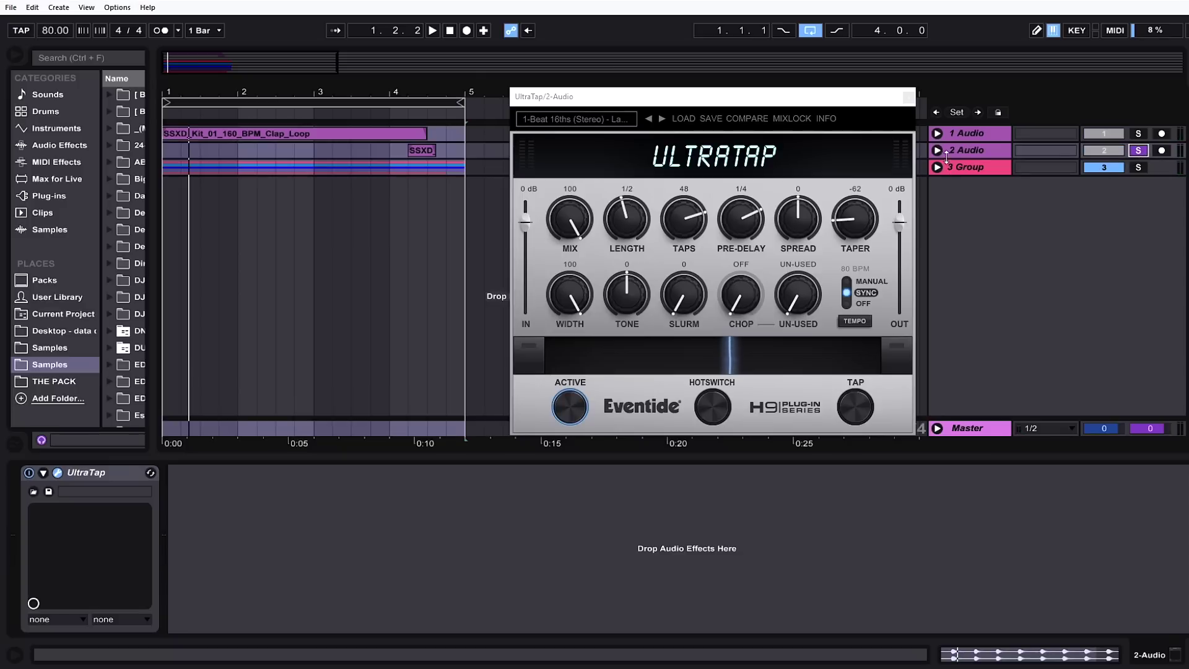
key(ctrl+a)
Play the SSXD clip from its start, then switch to the 1-Audio track's UltraTap
drag(404, 205, 438, 203)
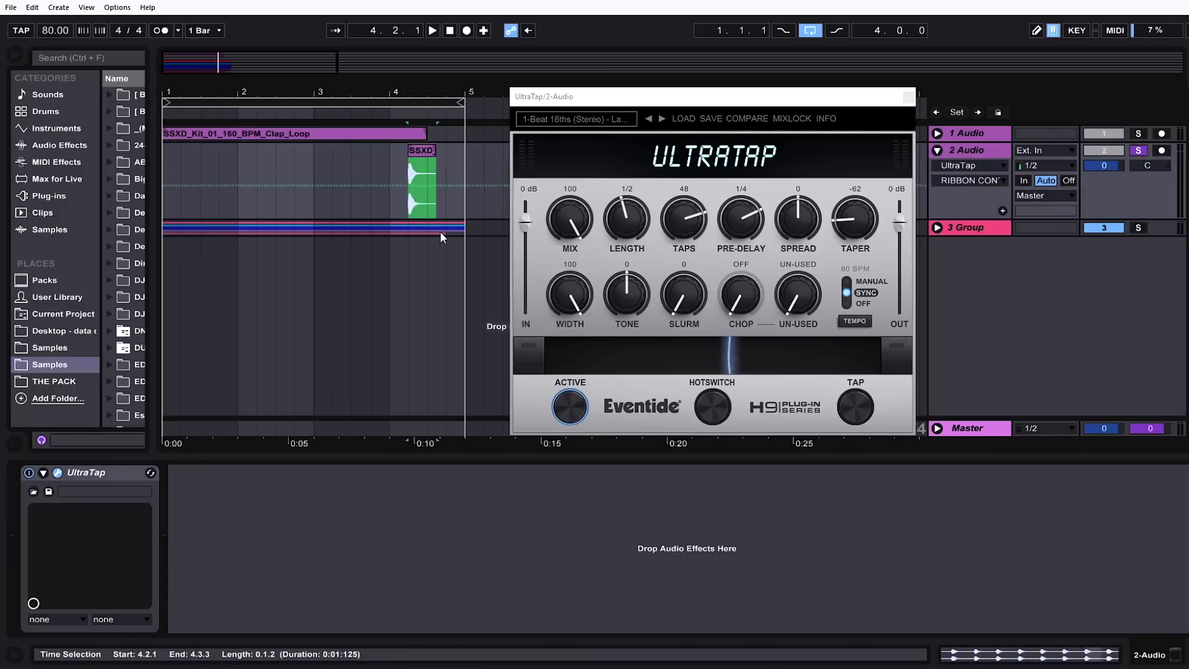
click(407, 205)
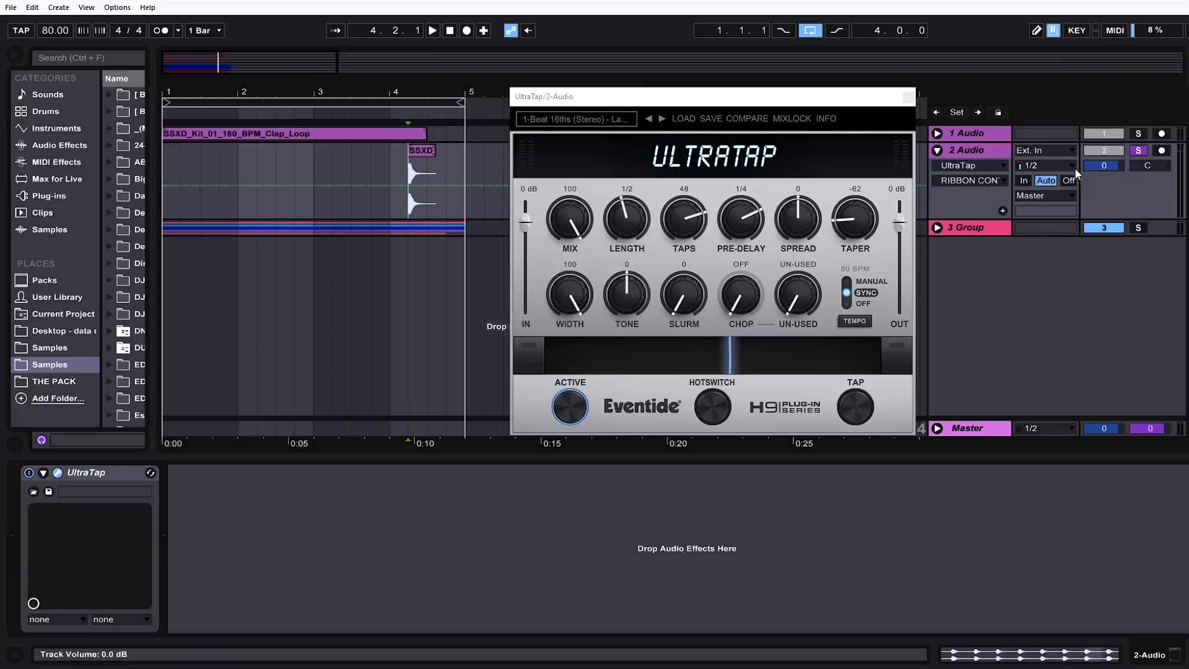
key(space)
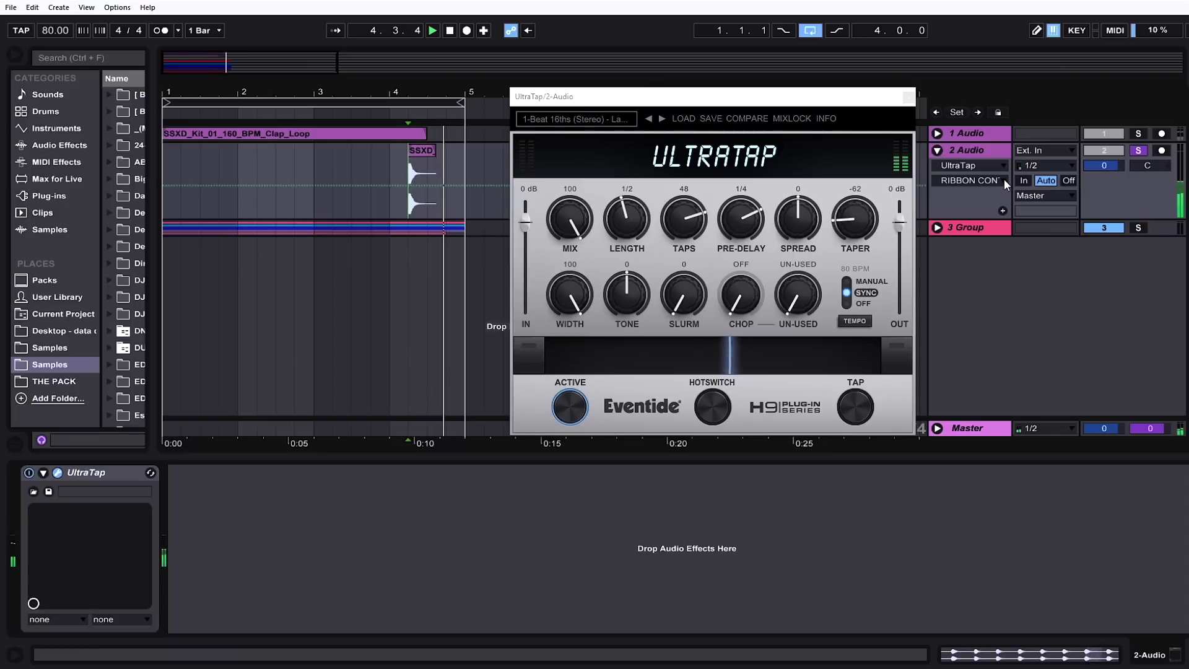
key(space)
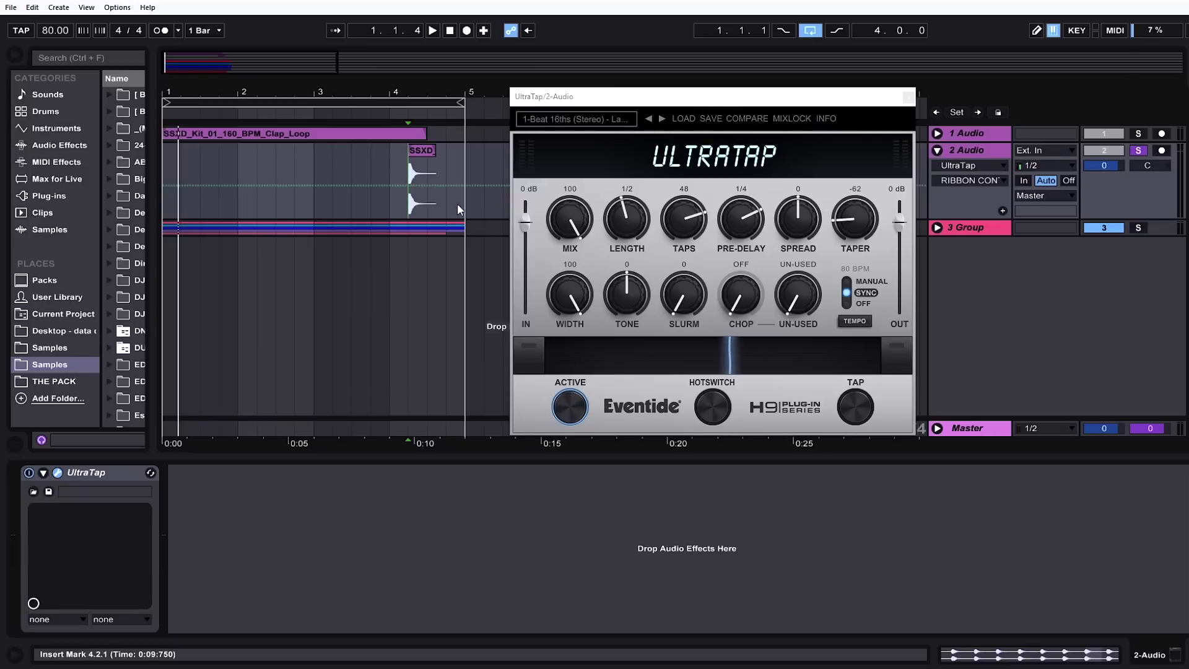
click(951, 134)
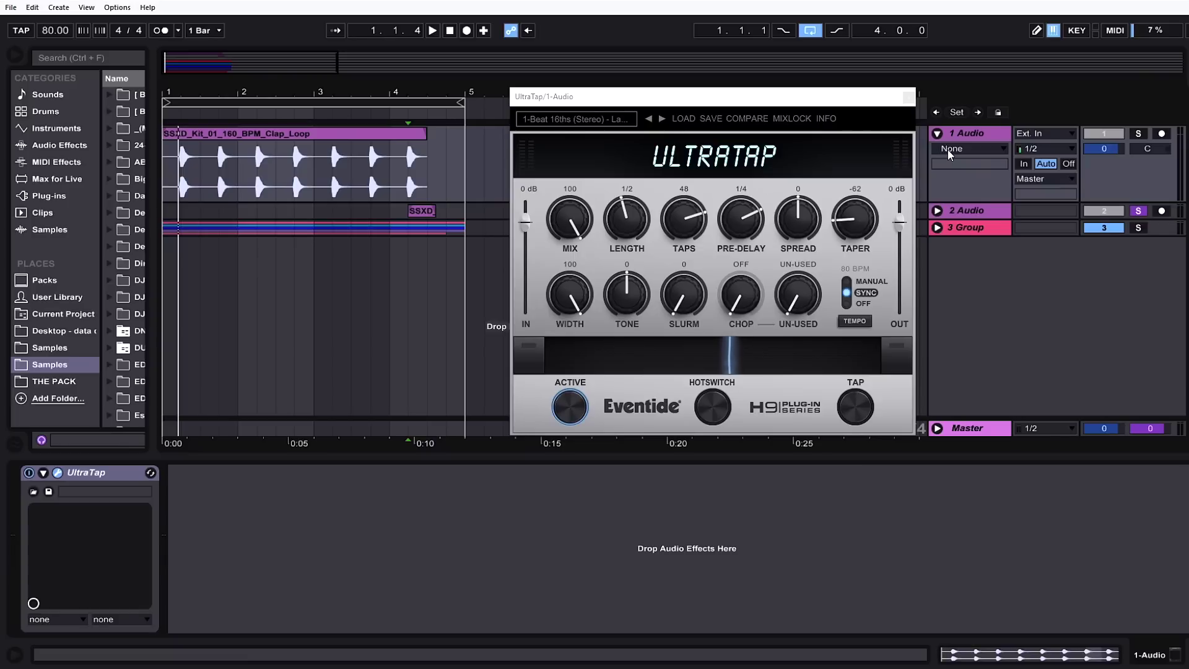
Browse UltraTap's preset categories down to the 01 - Delay list
click(567, 121)
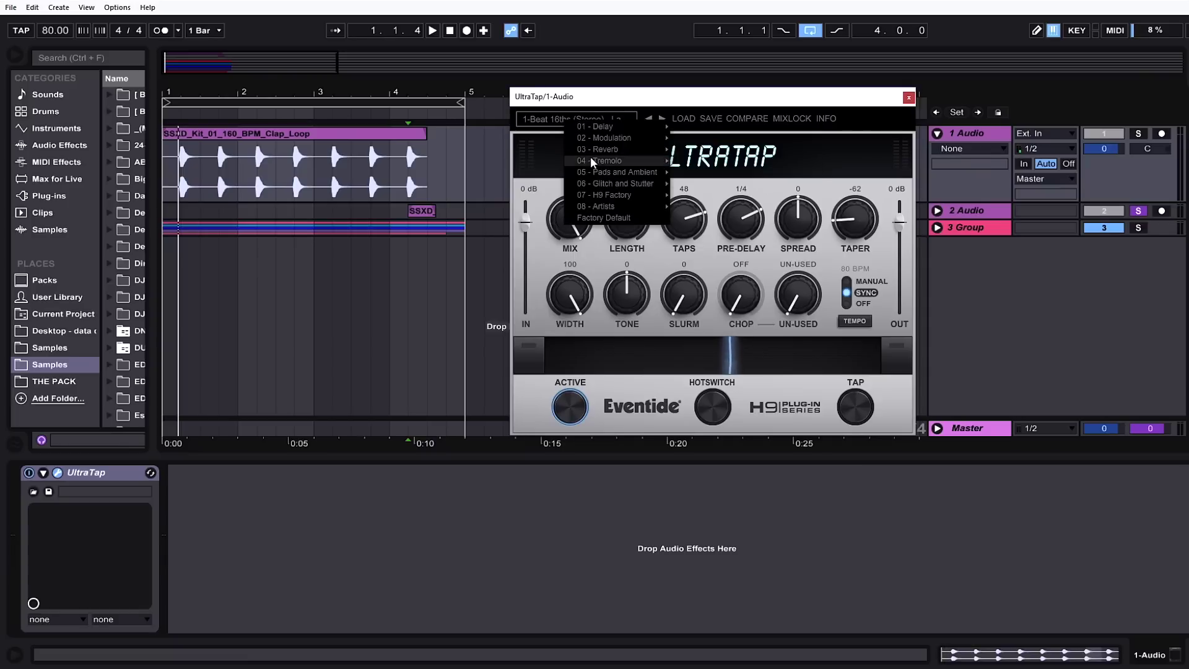
mouse_move(604, 141)
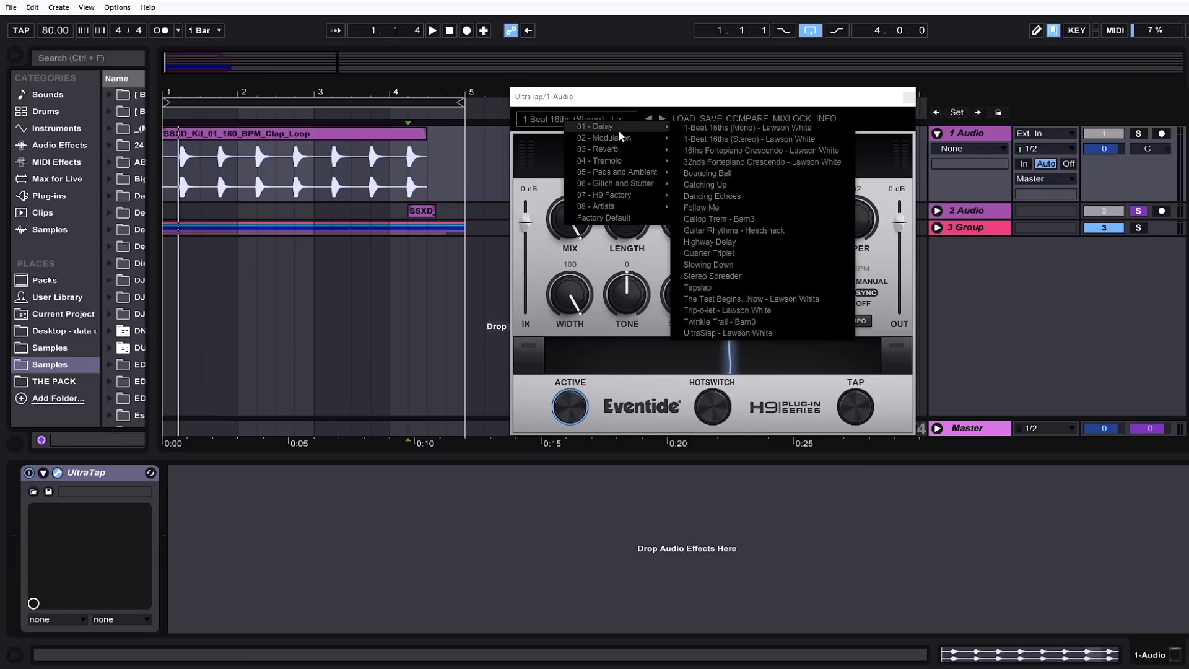
mouse_move(629, 162)
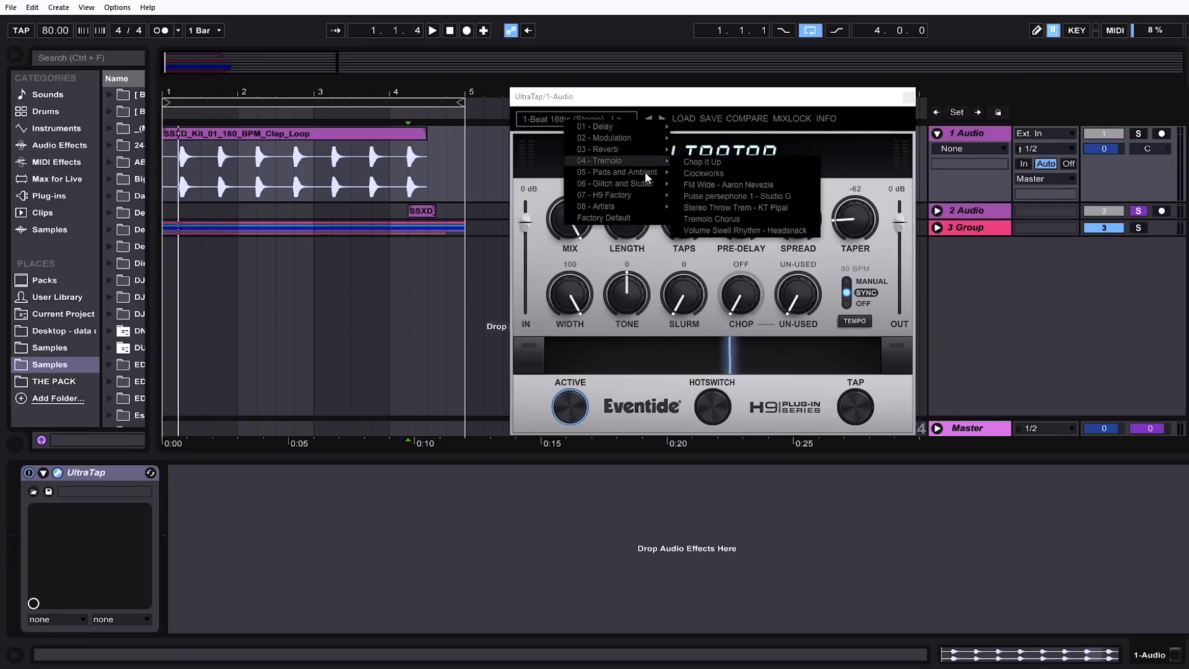
mouse_move(639, 196)
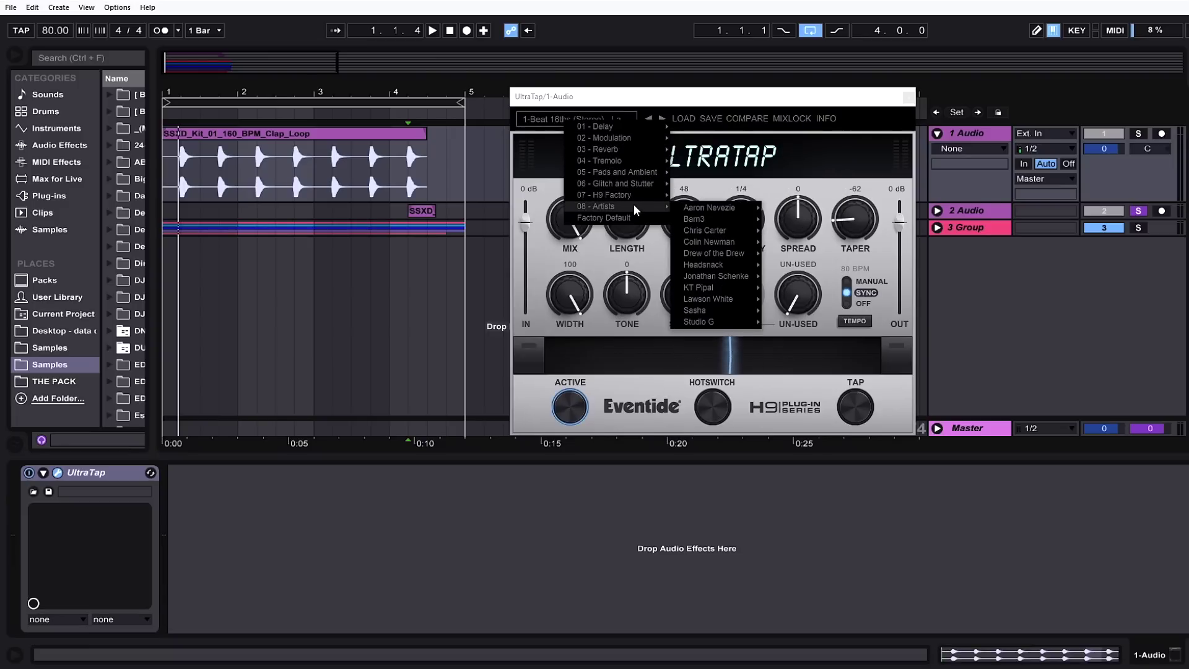
mouse_move(694, 211)
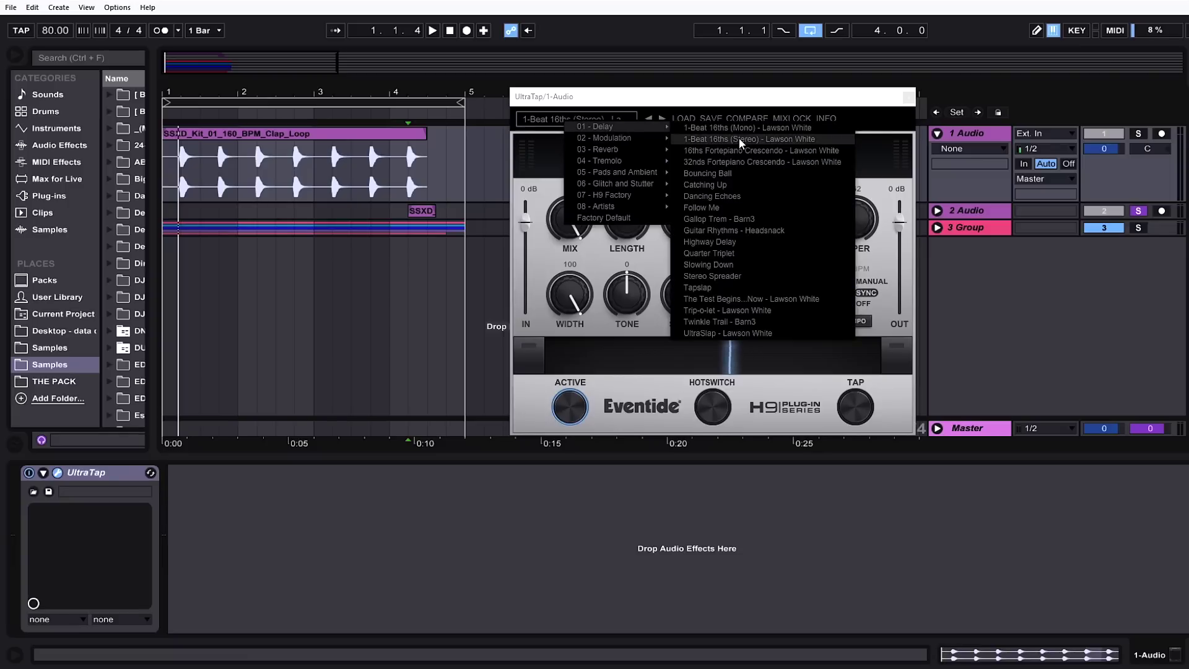
Load and audition the Bouncing Ball and Catching Up presets
click(748, 181)
key(space)
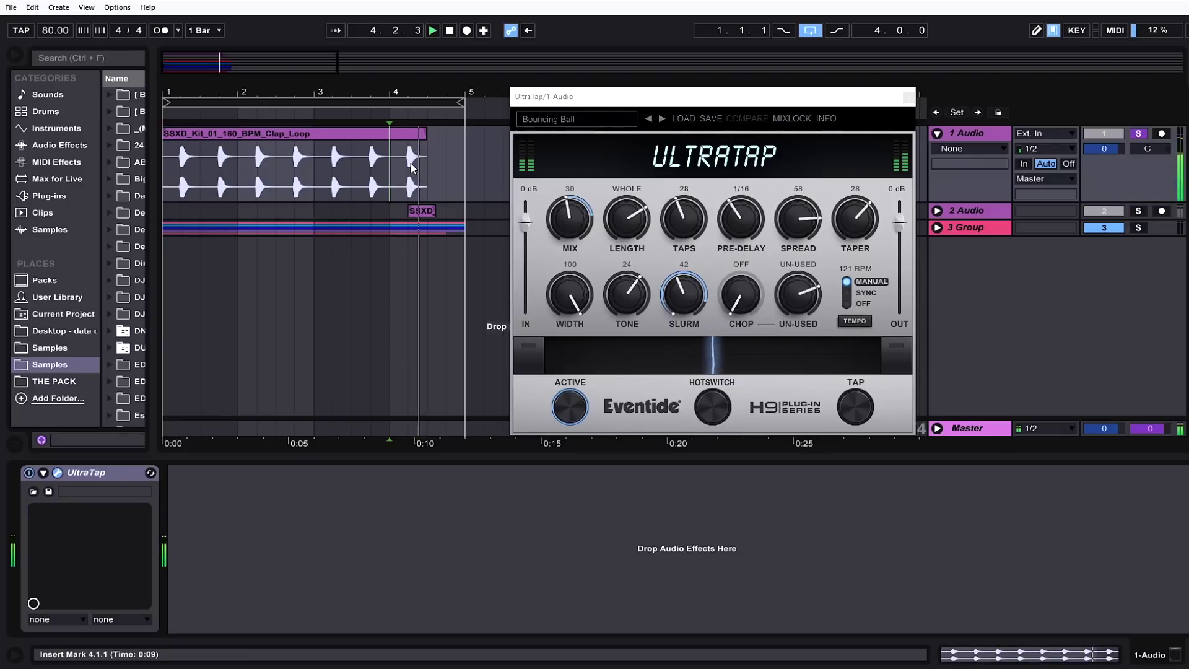
key(space)
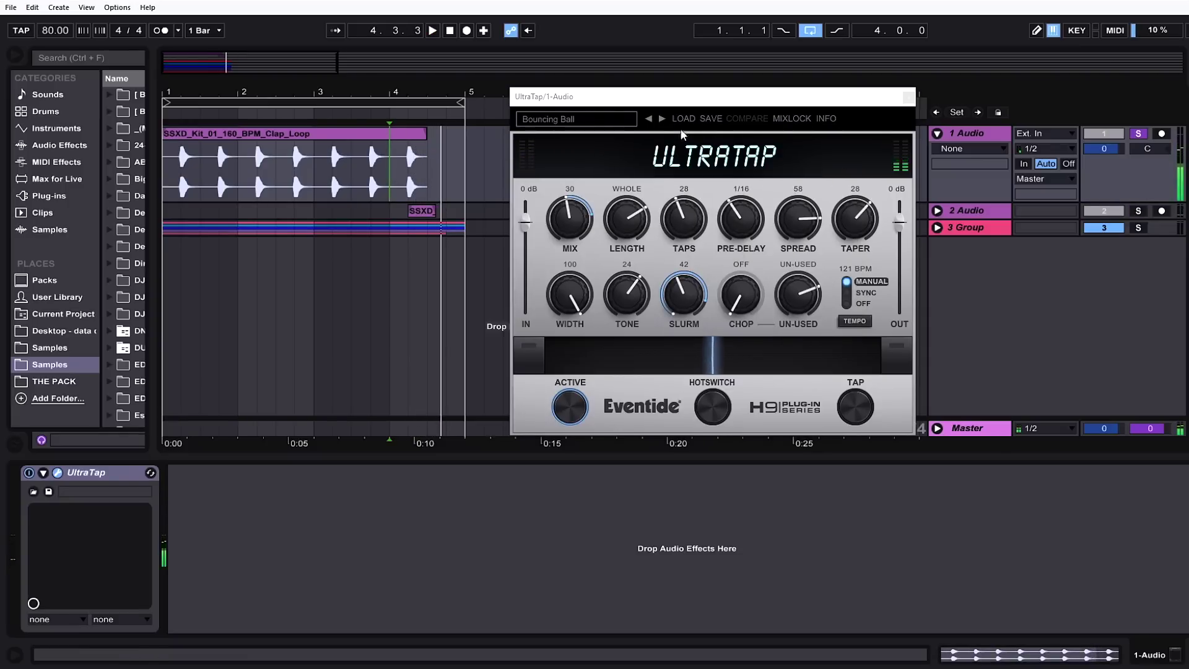
click(662, 120)
key(space)
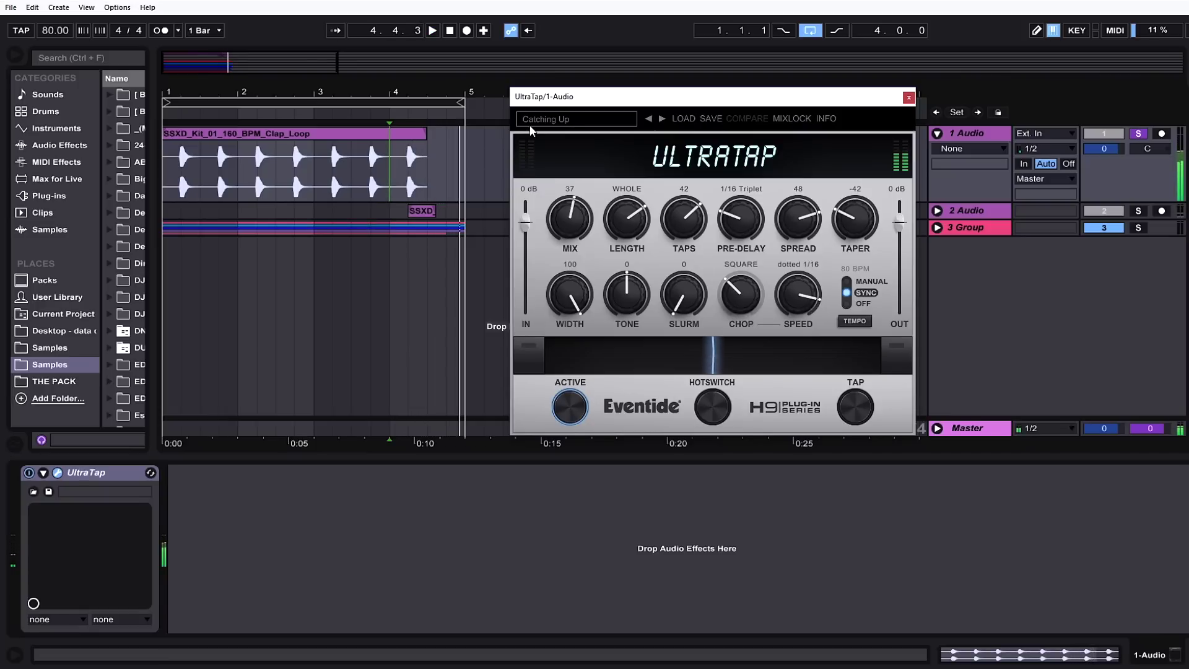
key(space)
Turn arrangement looping off and audition the Dancing Echoes preset
click(810, 30)
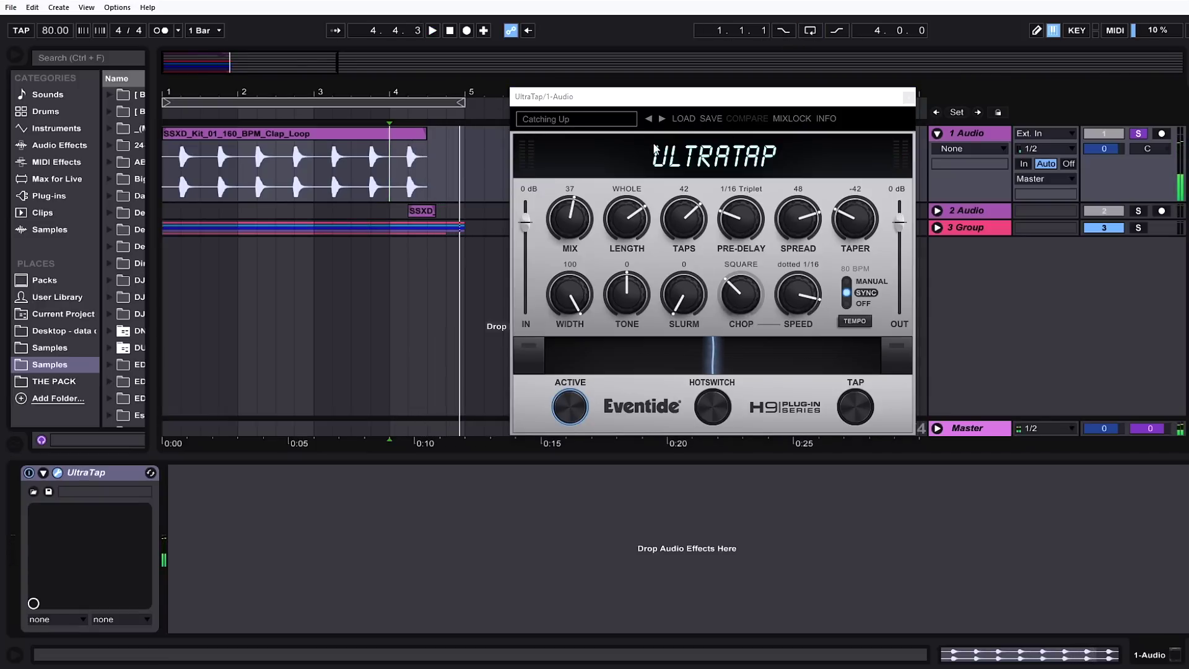
click(663, 120)
key(space)
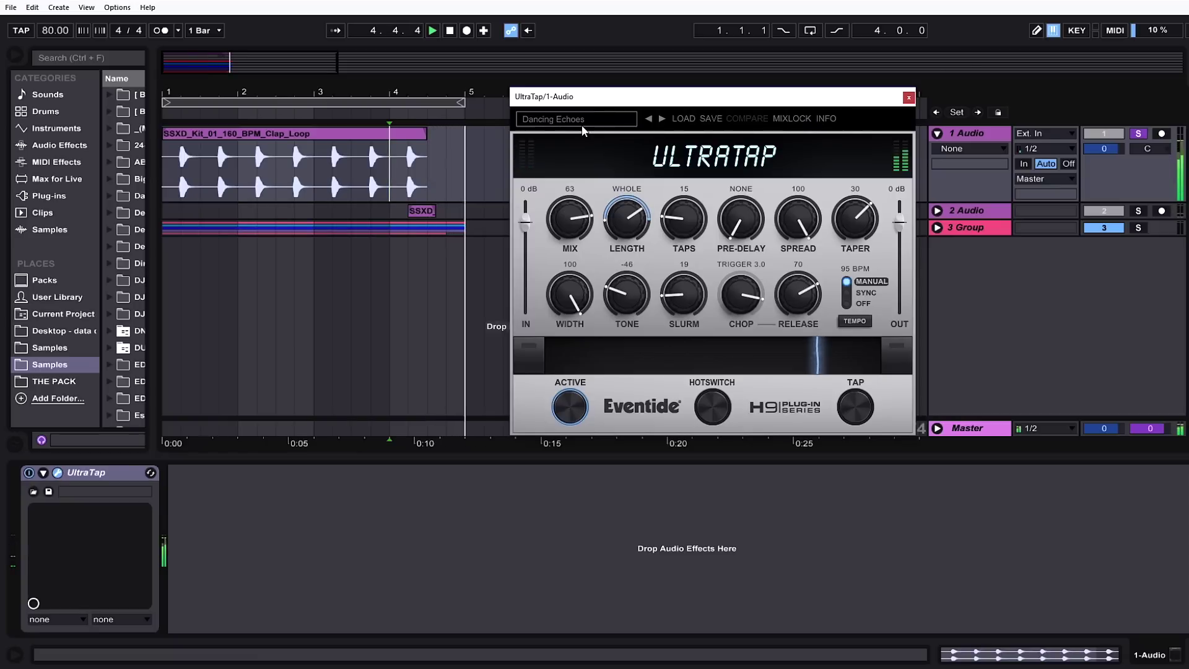
key(space)
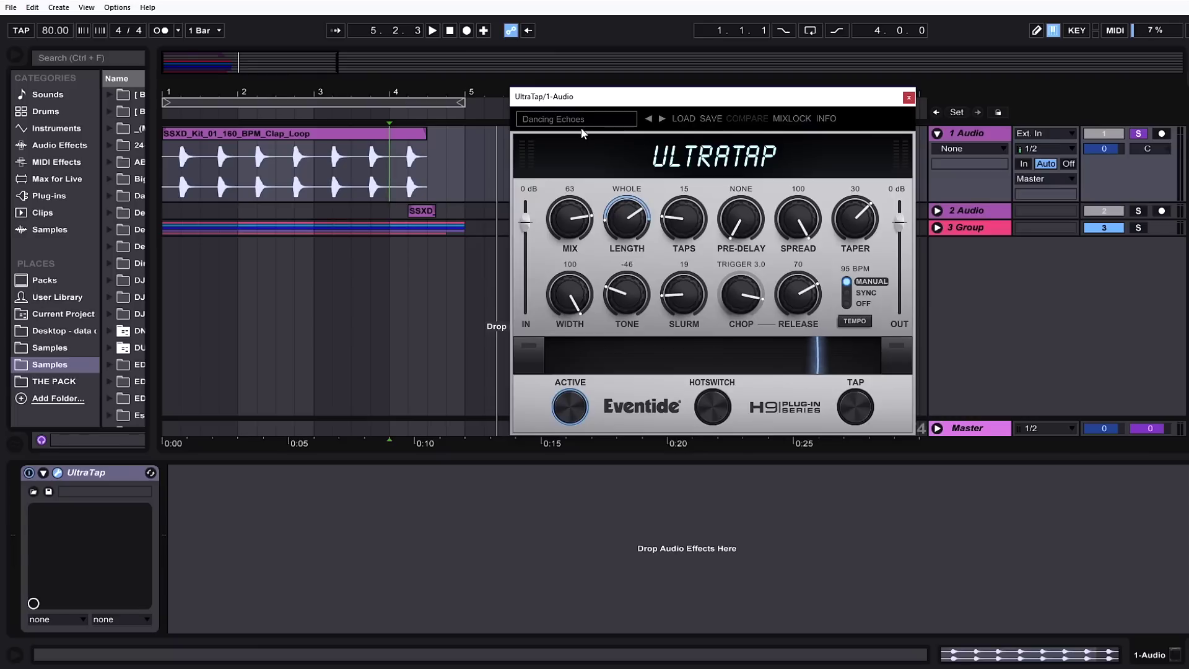
Audition the Hot Slapback Verb, Large Modulated Hall and Reverse Stuttered Verb reverb presets
click(592, 123)
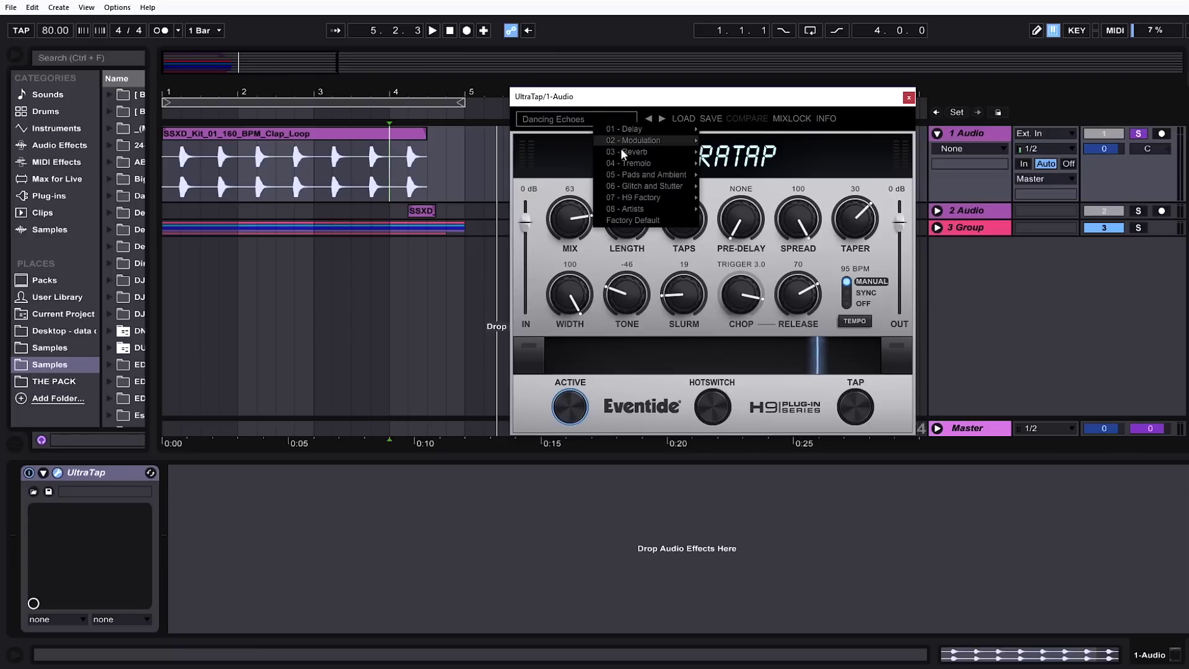
click(753, 210)
key(space)
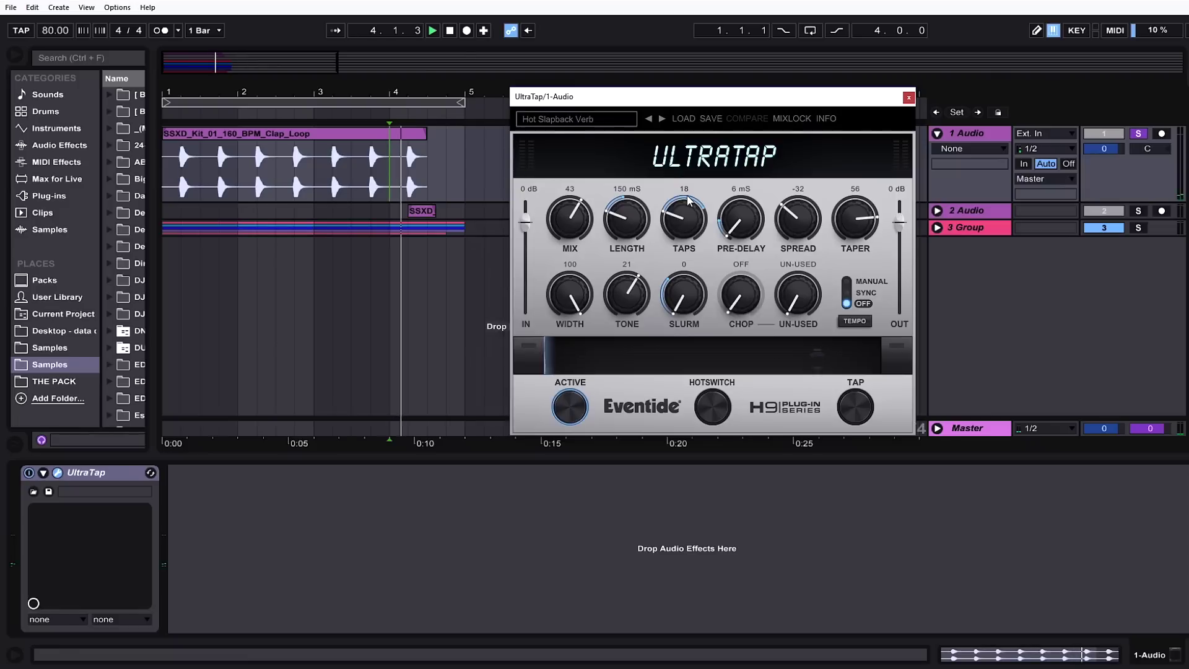
click(662, 118)
key(space)
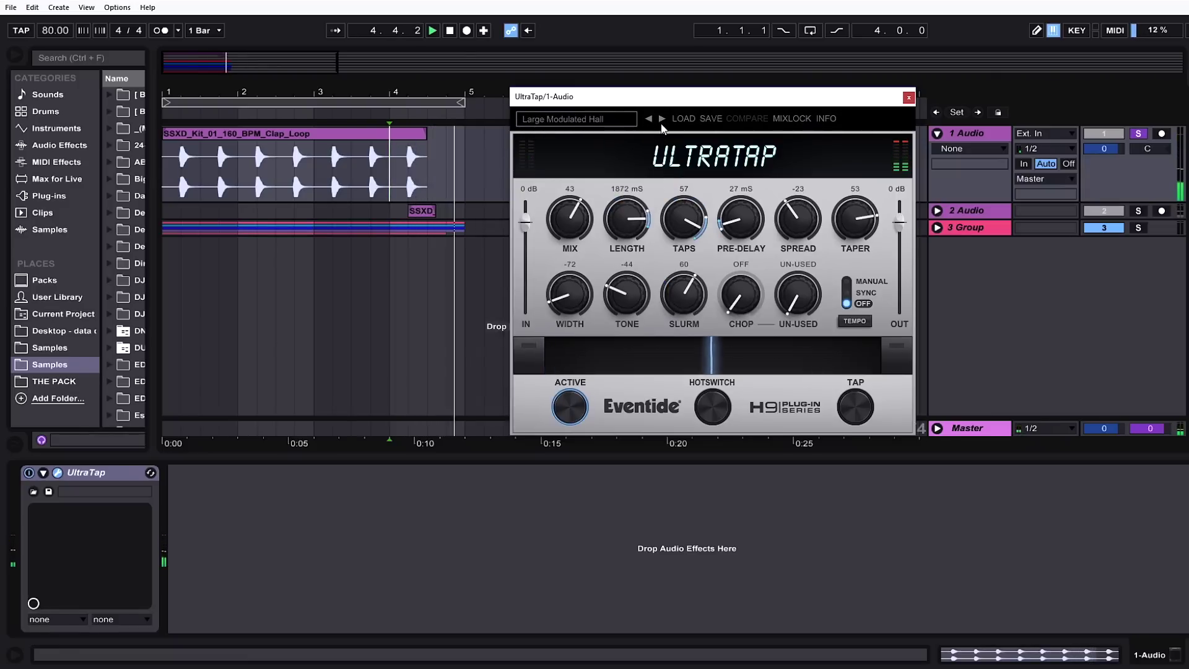
key(space)
click(662, 119)
key(space)
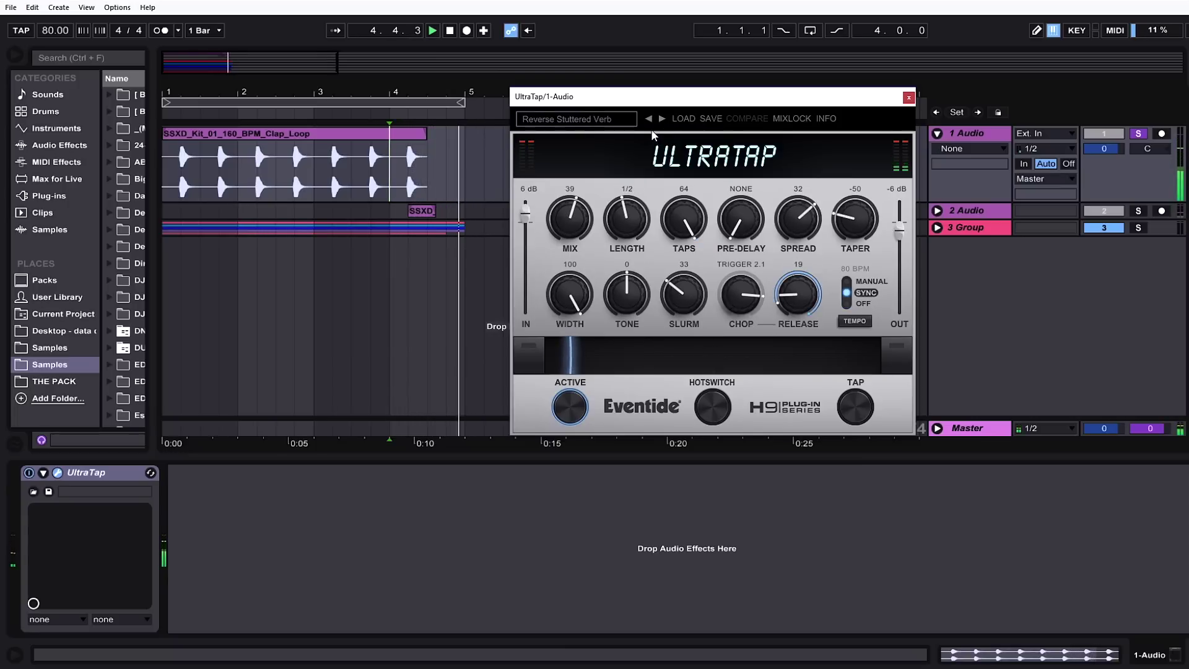
key(space)
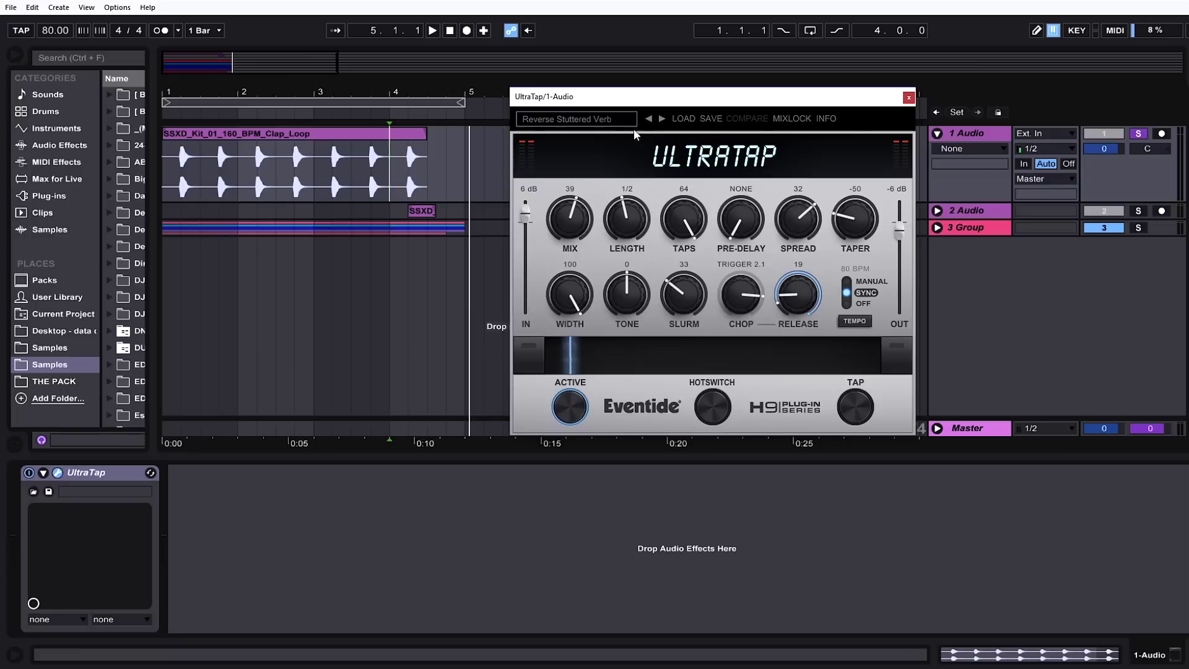
Play a stereo throw tremolo preset, then step through Tremolo Chorus to the next tremolo preset
click(607, 119)
mouse_move(637, 153)
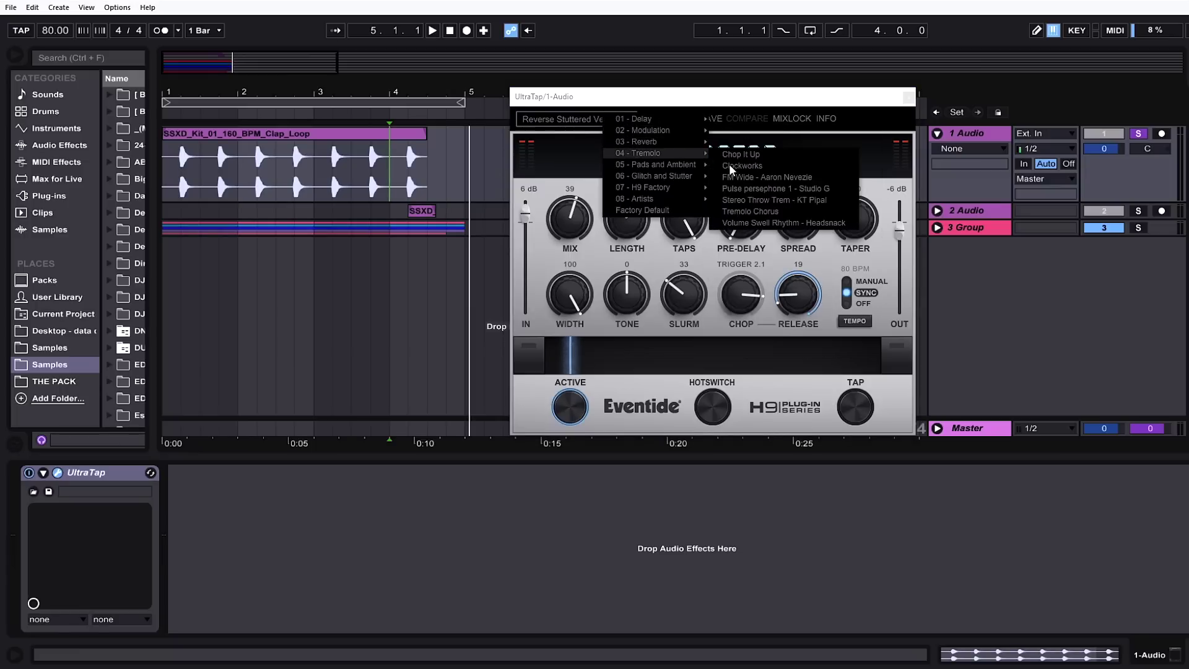
click(740, 188)
key(space)
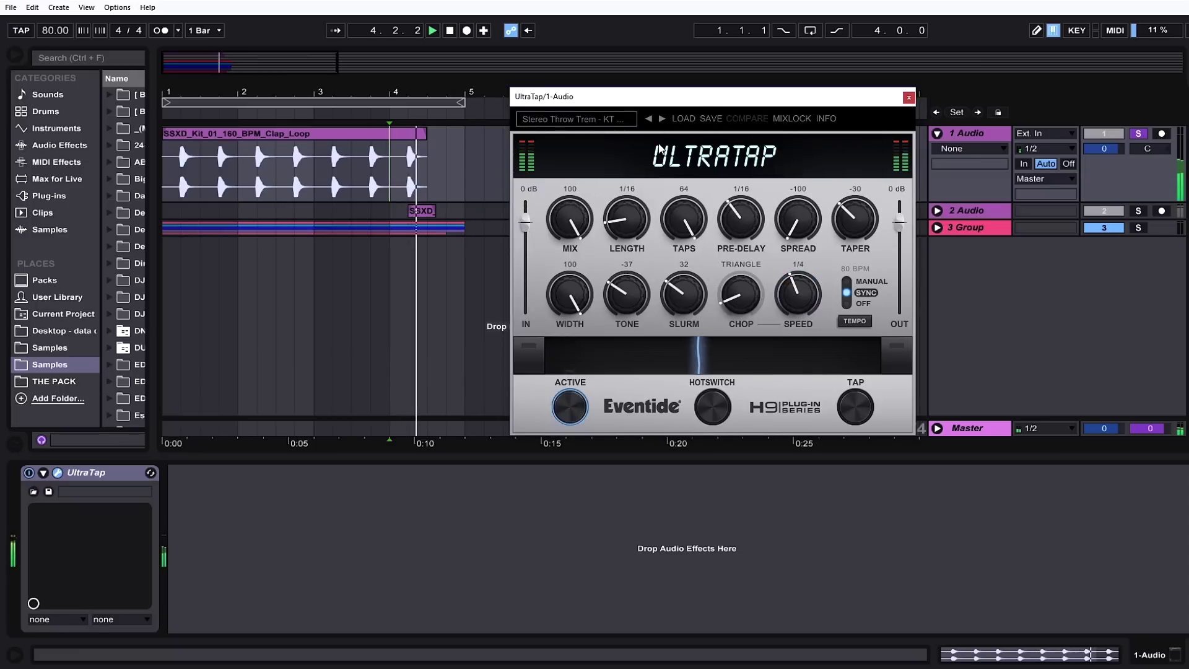
click(662, 118)
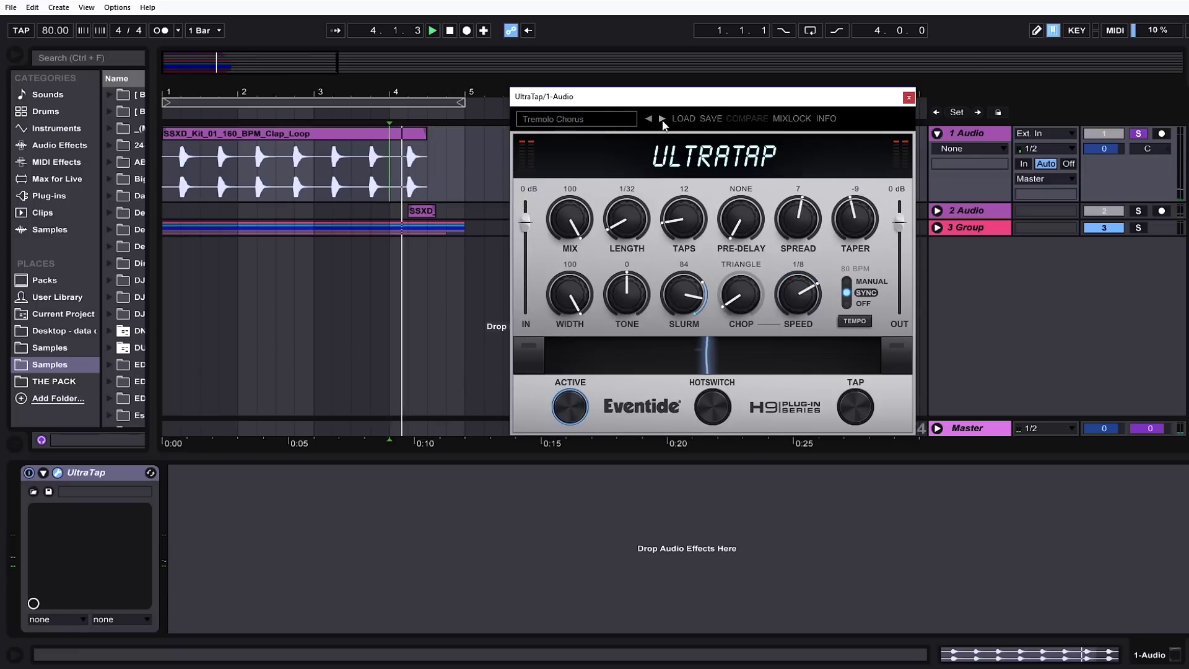
click(662, 118)
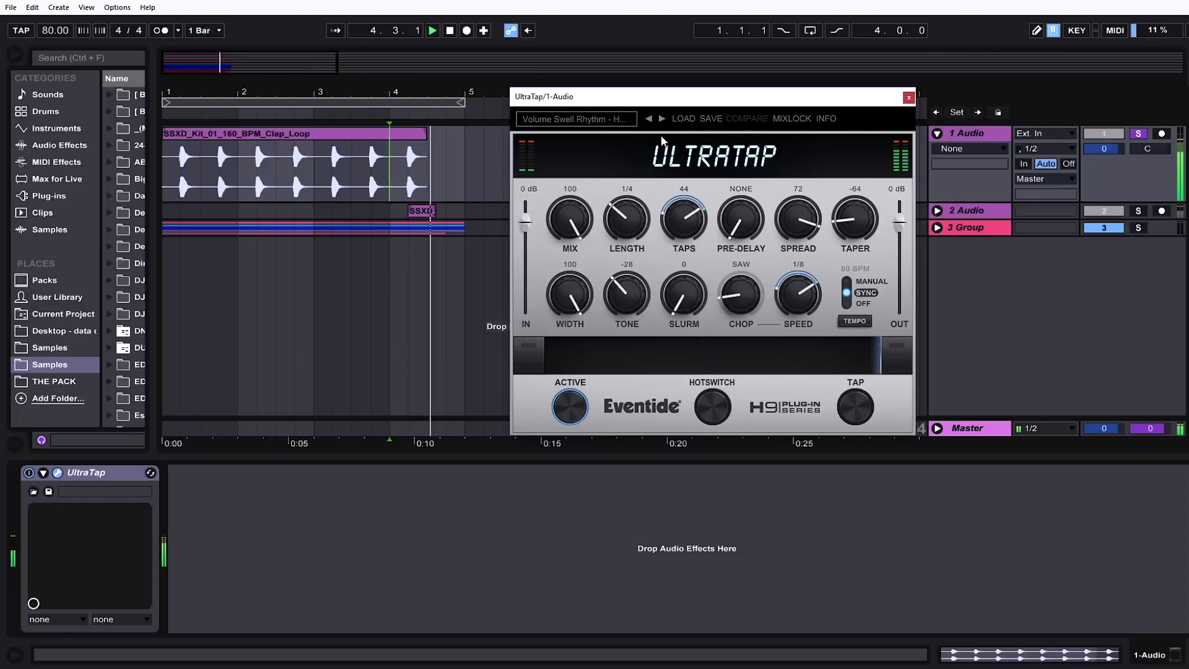
Load Massive Pad, then audition the Slappy Swishy Reverb preset on the loop
click(619, 120)
mouse_move(610, 162)
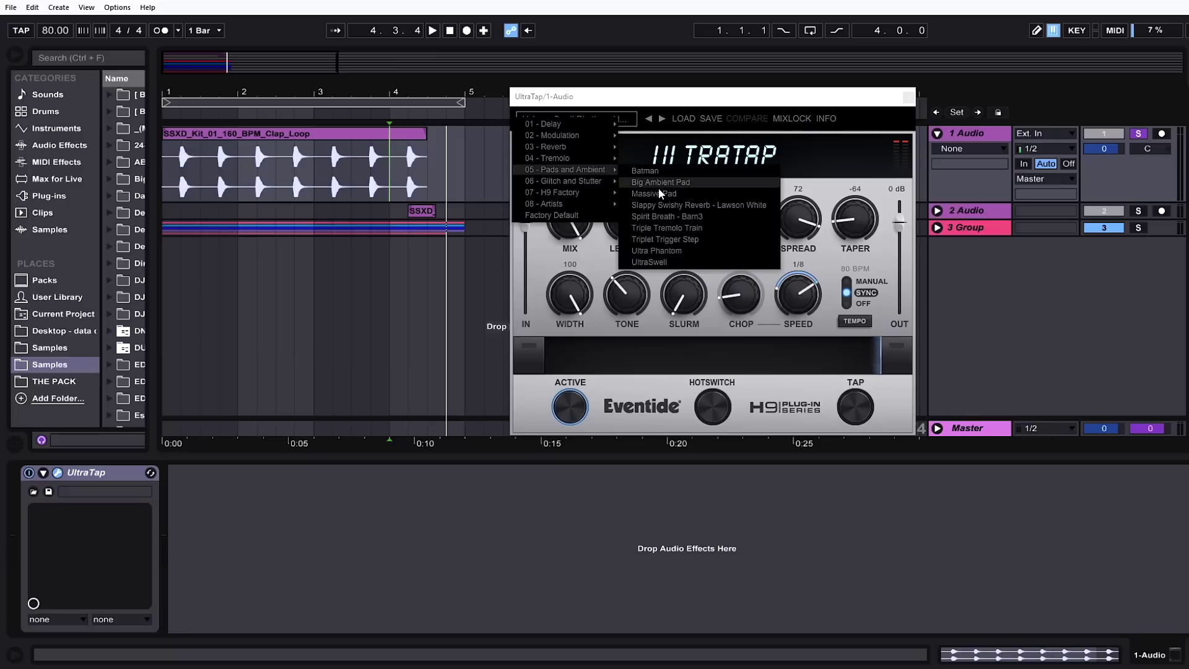
click(660, 197)
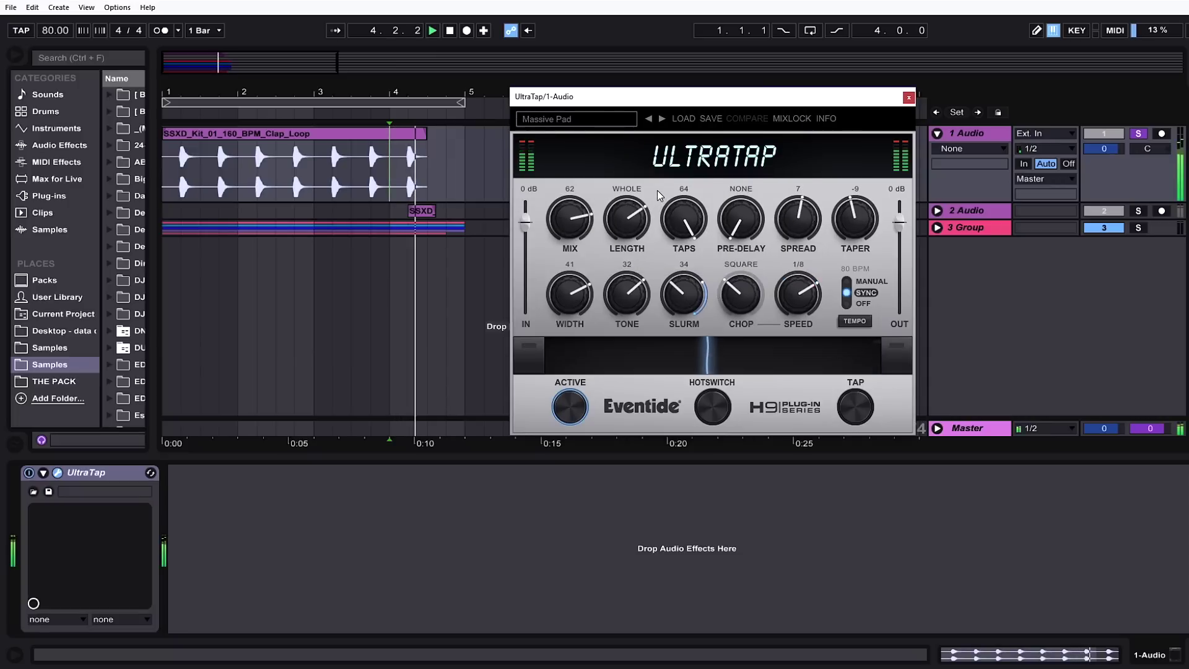
click(662, 119)
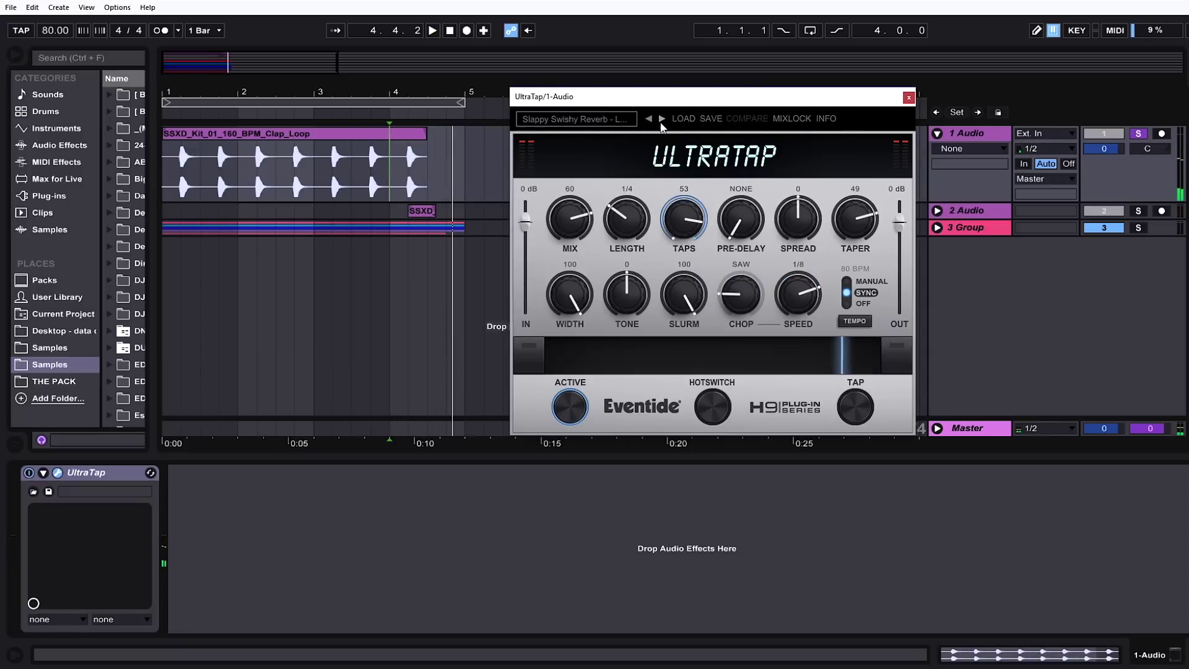
key(space)
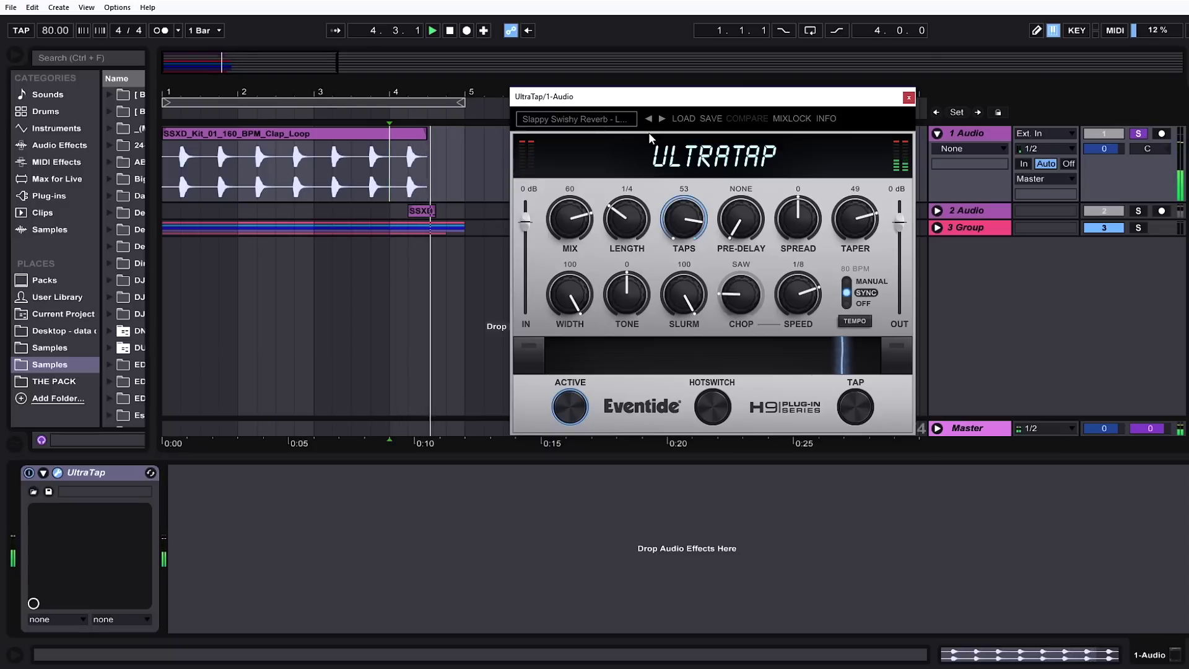
key(space)
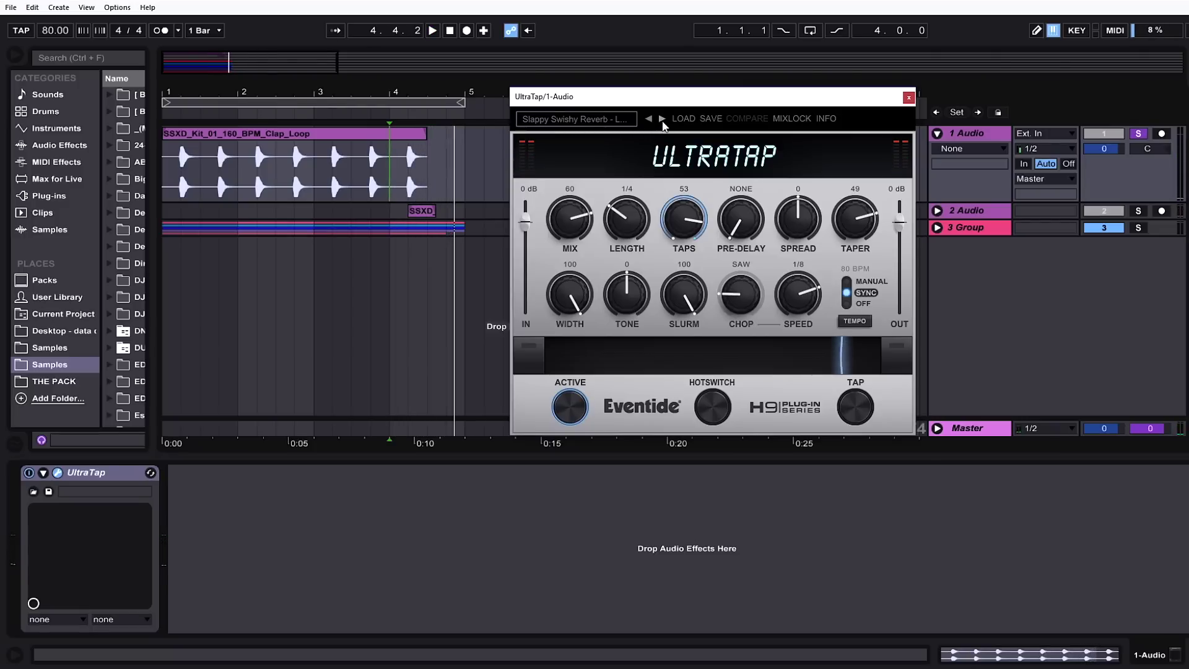
key(space)
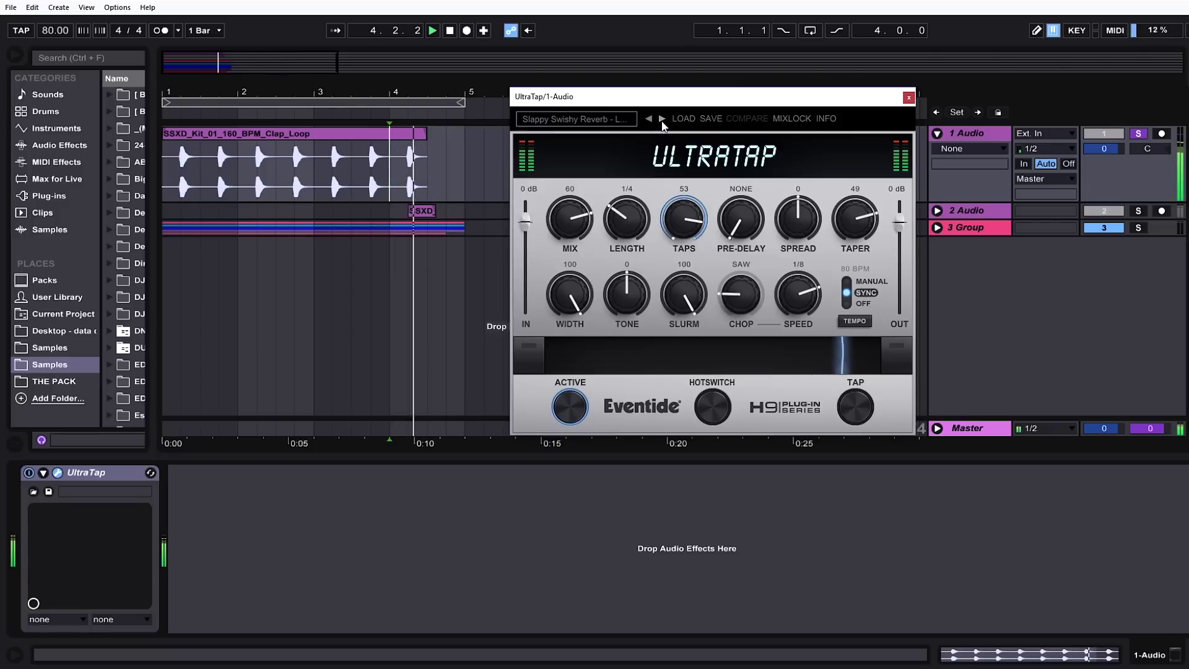
key(space)
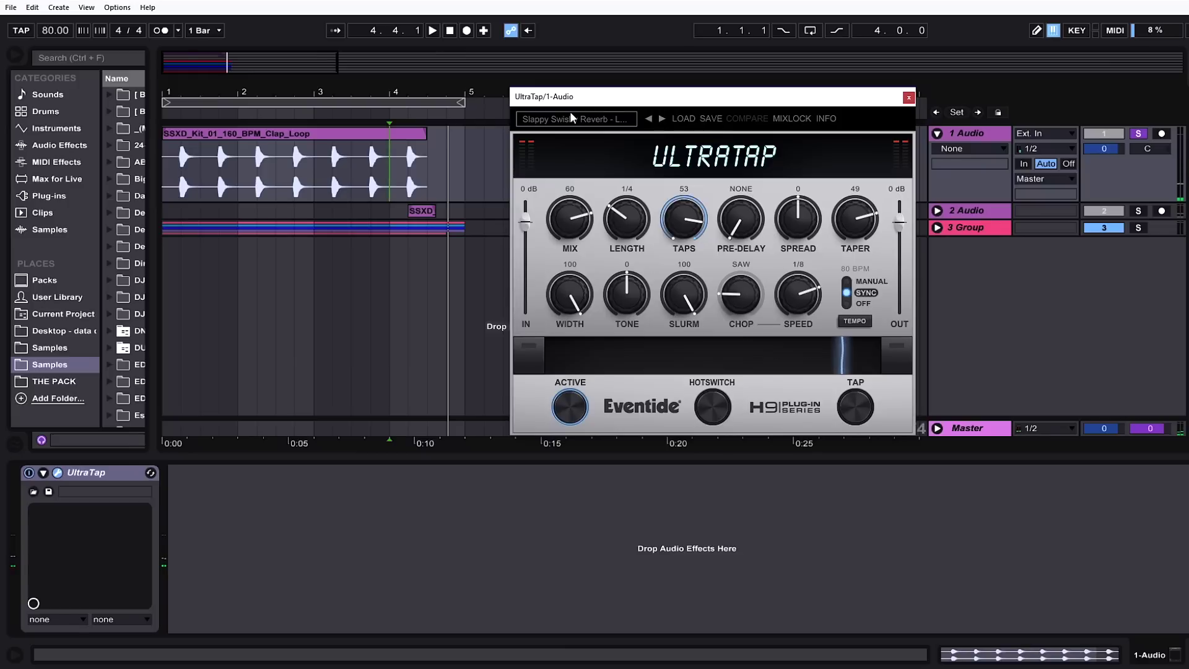
Play the Pump the Perc preset, then step on to Stutter
click(570, 112)
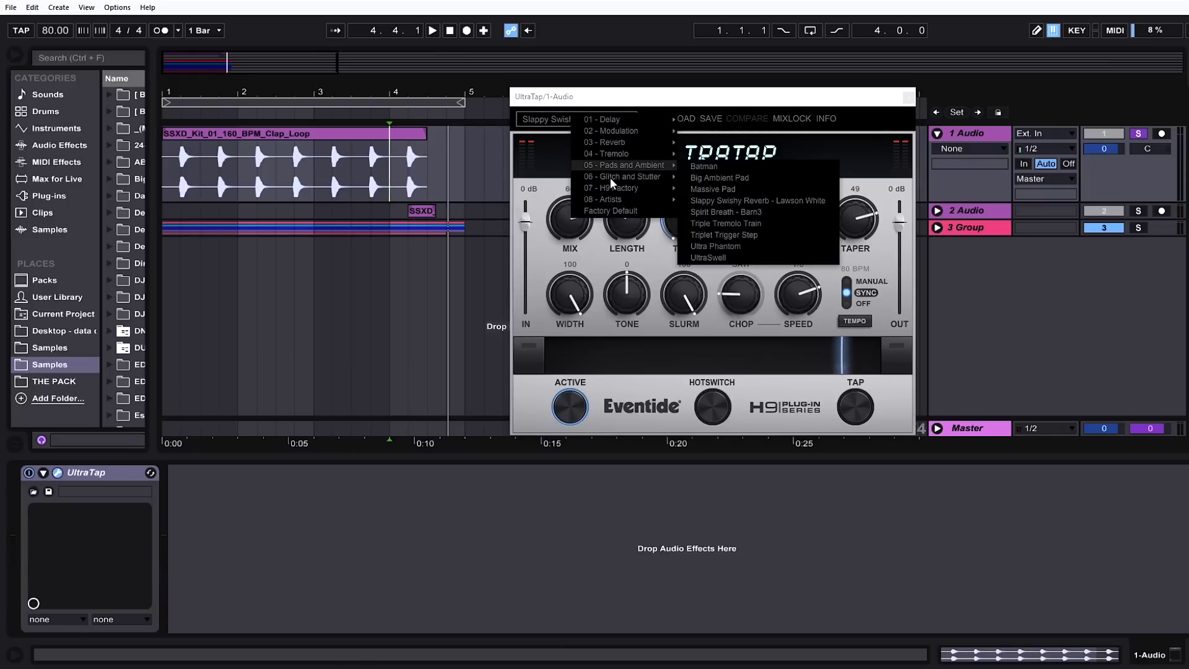
mouse_move(619, 176)
click(719, 245)
key(space)
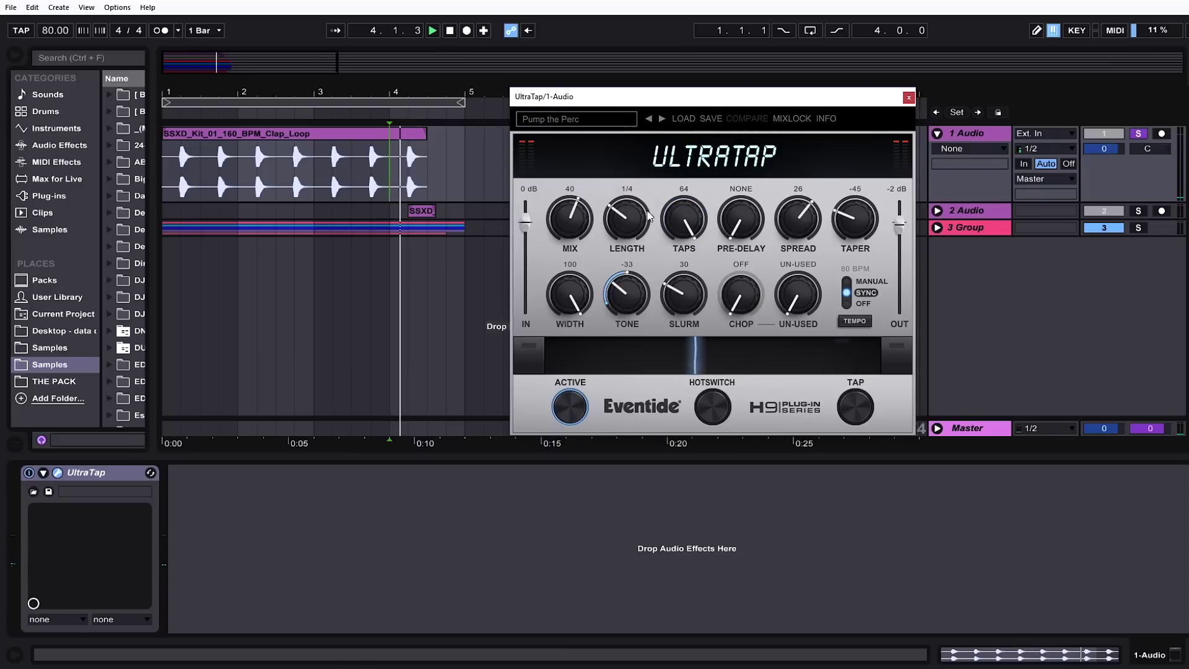
click(662, 118)
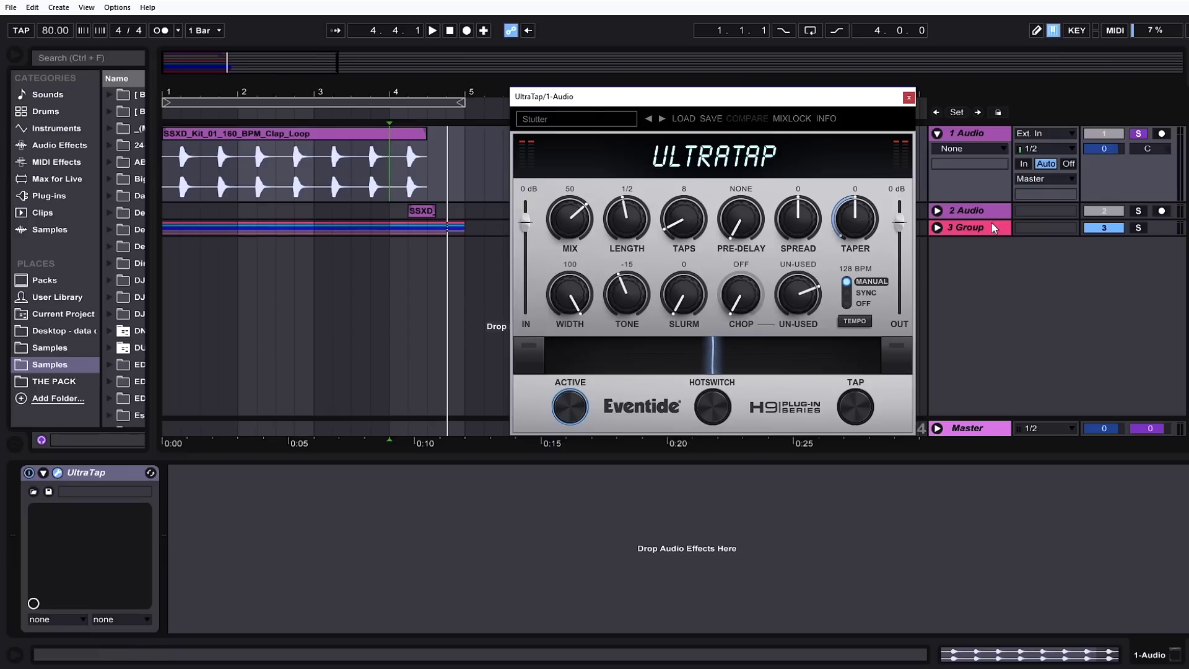
Unfold track 2, switch to Synced Snare Slop, and compare MIX at 22 against 100
click(937, 210)
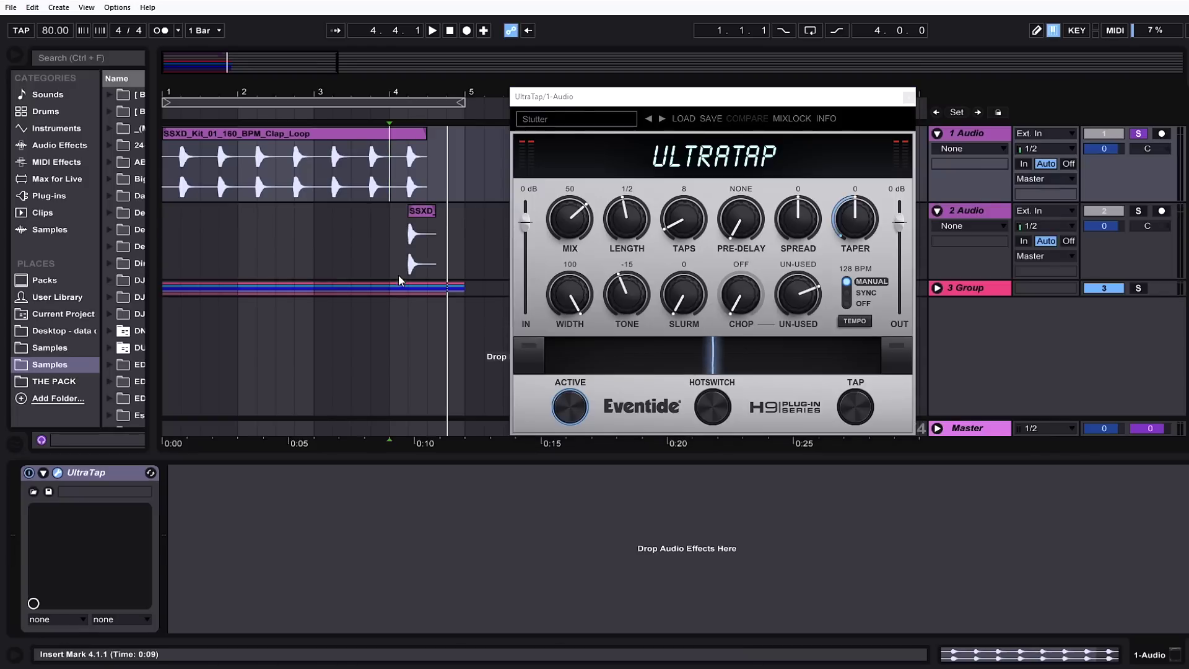
drag(575, 227, 588, 164)
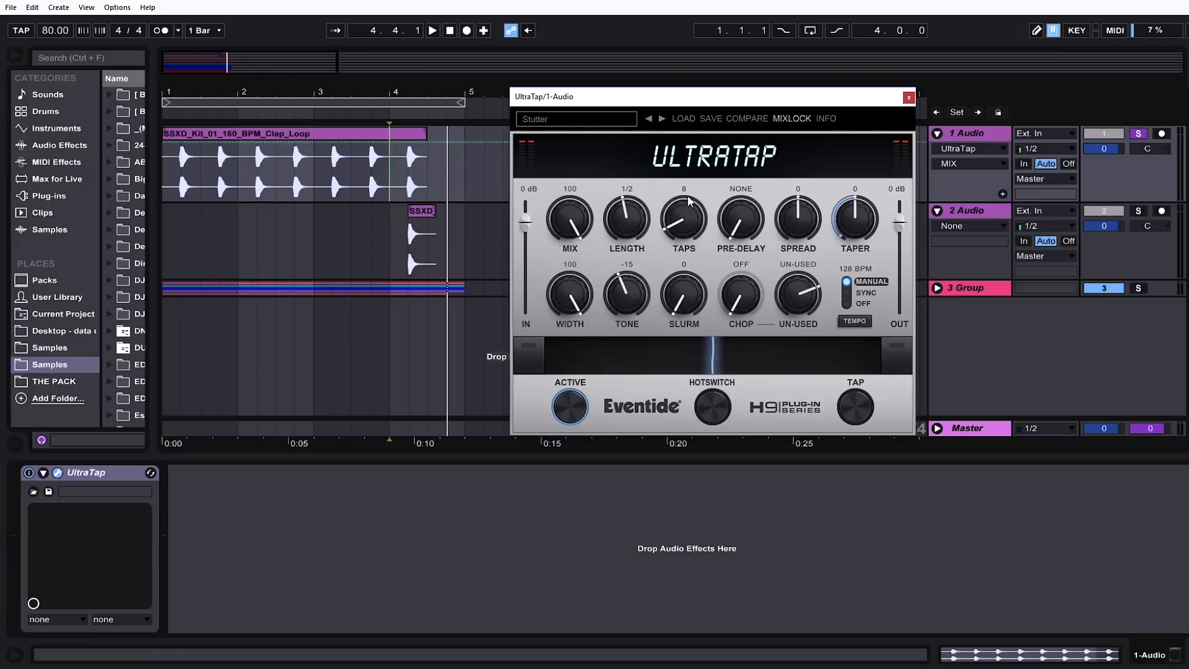
click(662, 119)
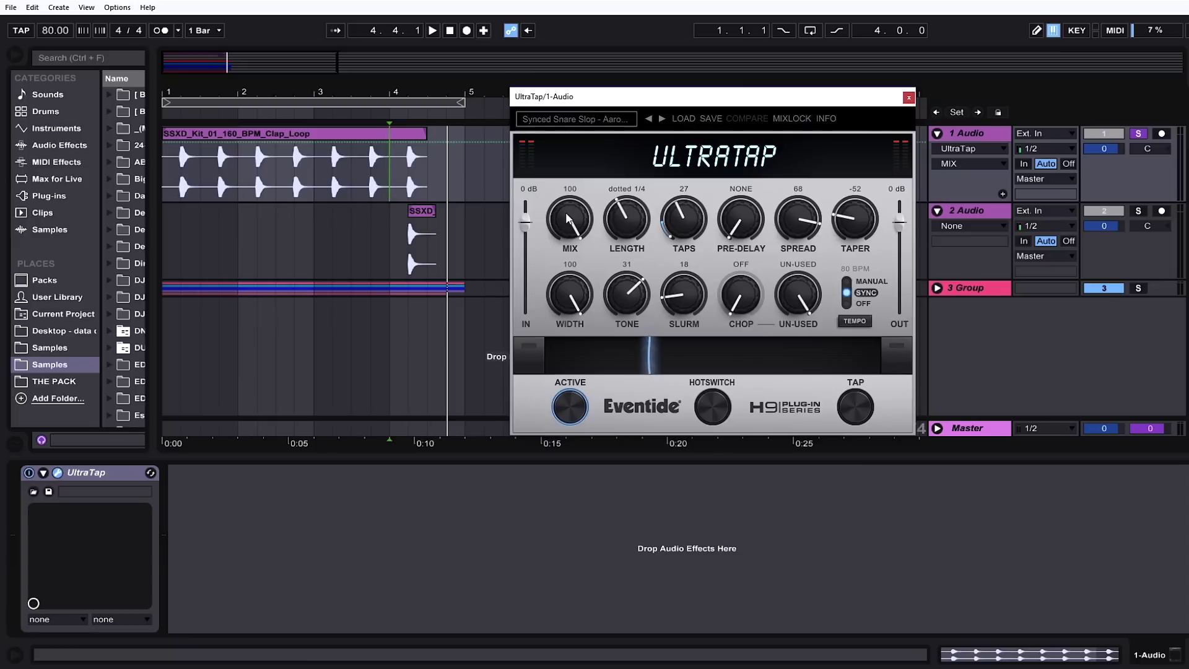
drag(567, 217, 561, 343)
mouse_move(567, 223)
mouse_down()
mouse_move(588, 204)
mouse_move(596, 417)
mouse_move(587, 220)
mouse_up()
Raise Taps, then reset UltraTap to the Factory Default preset
drag(686, 214, 702, 228)
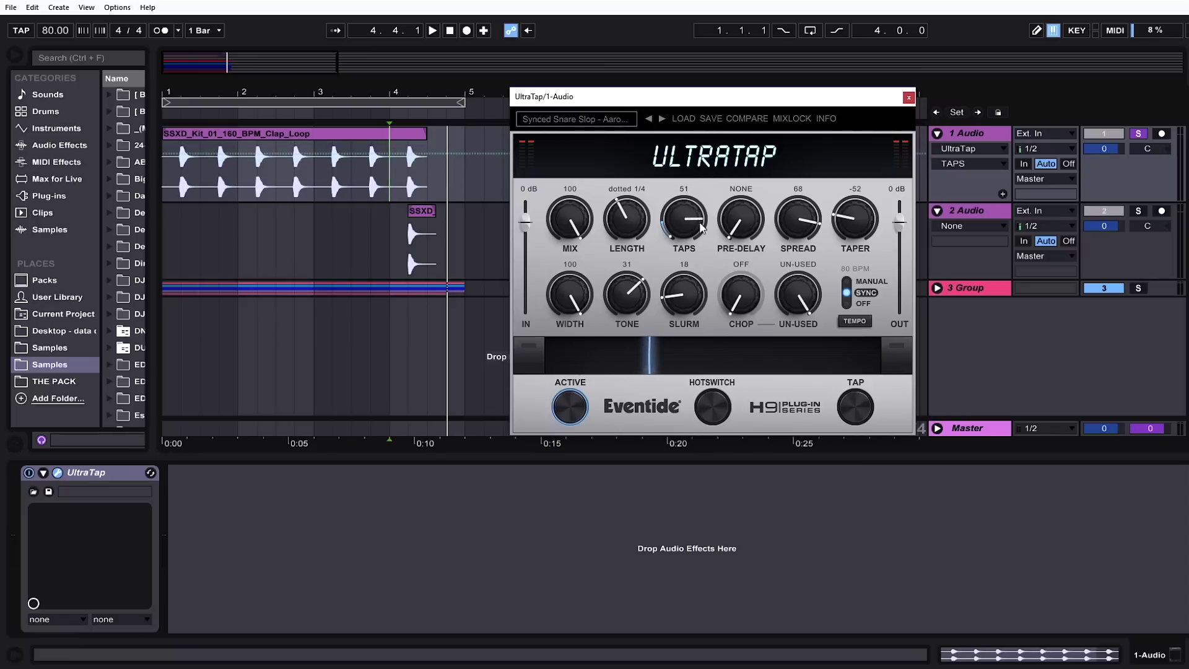
click(601, 121)
click(635, 225)
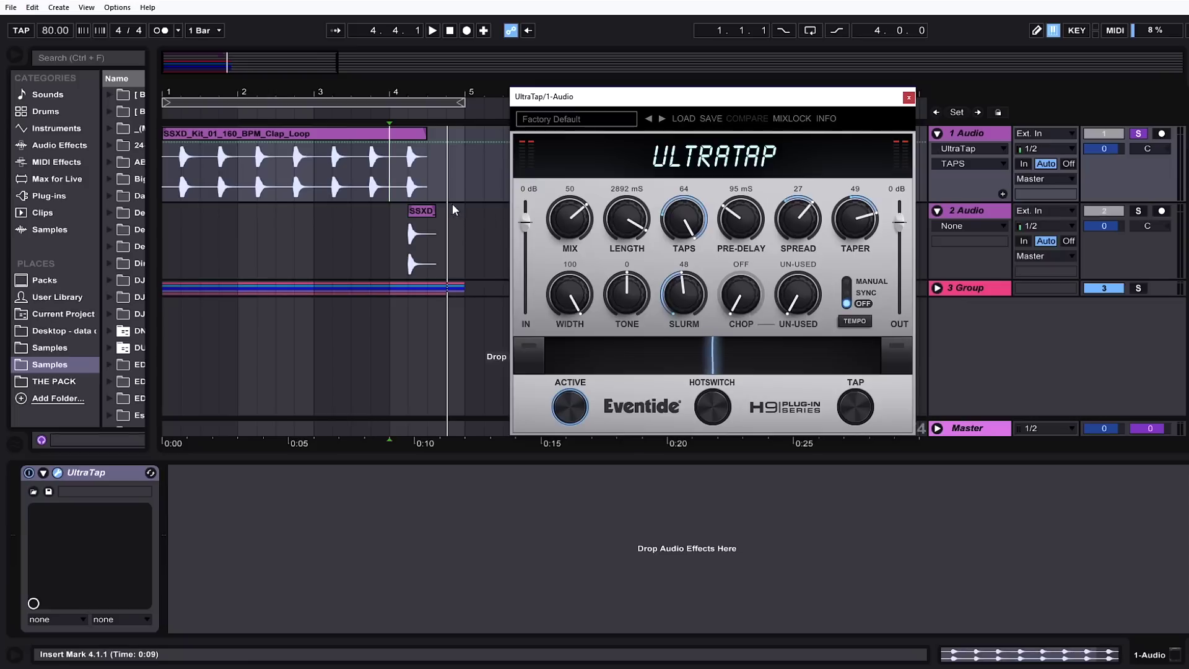
click(687, 220)
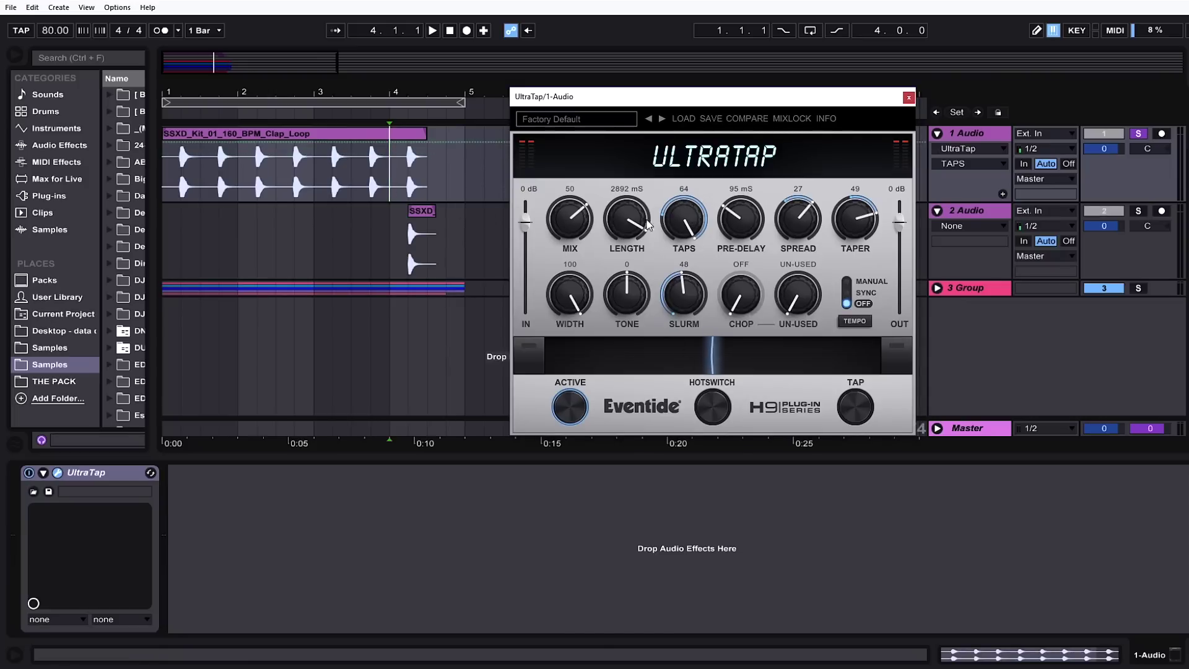
Shorten Length to 210 mS, enable tempo sync, and try 1/4 triplet and 1/8 lengths
drag(627, 218, 613, 333)
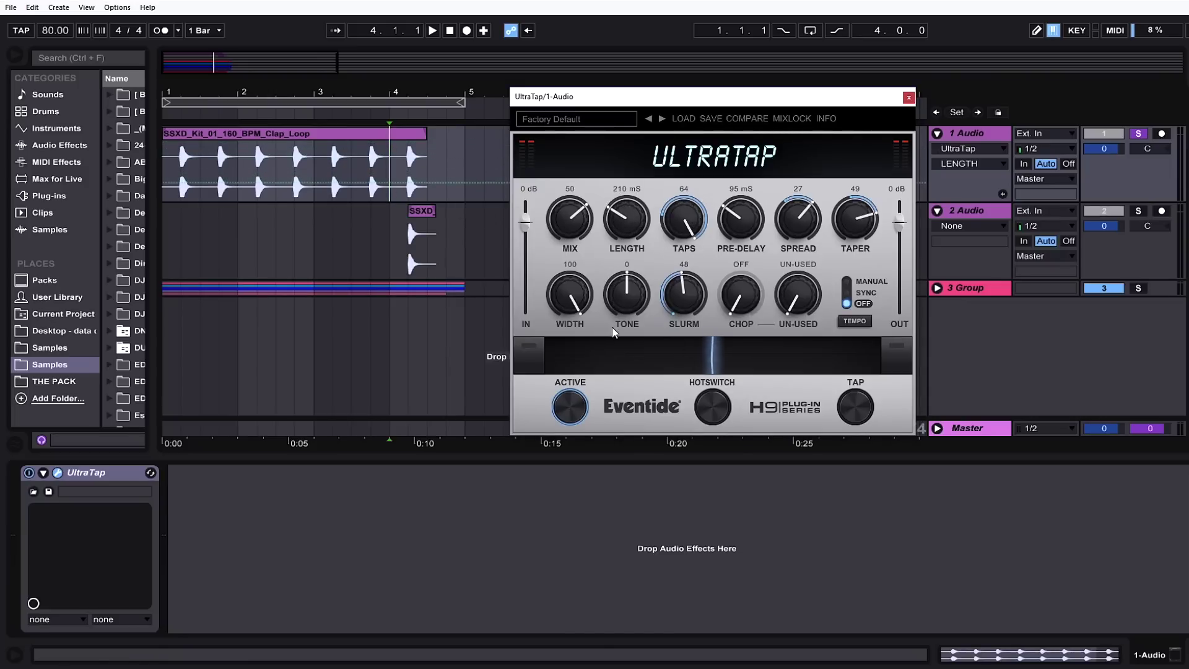
click(847, 295)
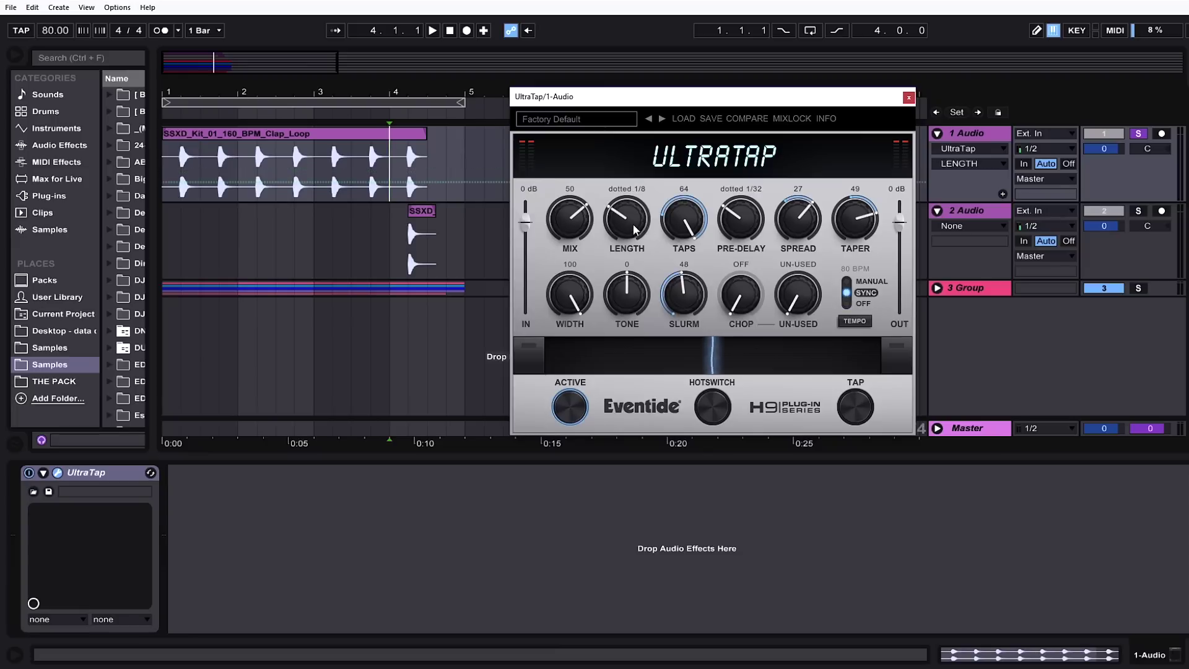
drag(636, 230, 636, 241)
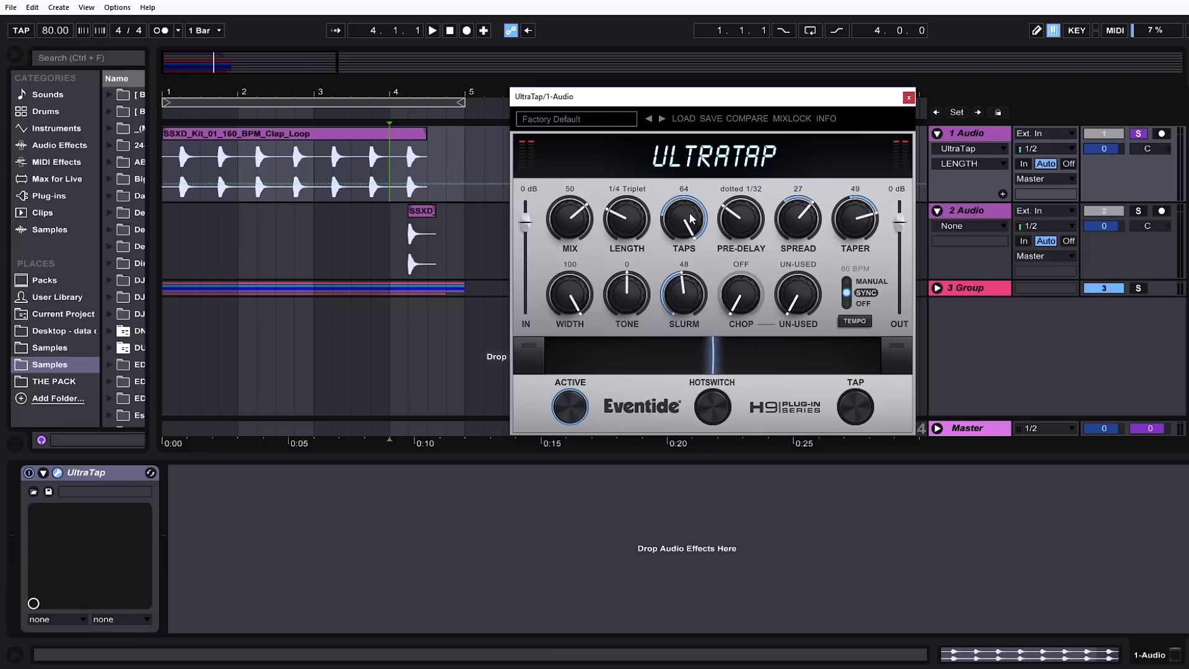
drag(628, 209, 628, 218)
Play from 4.2.1 on track 1 while lengthening the delay through dotted 1/2 to 2 BAR
click(408, 256)
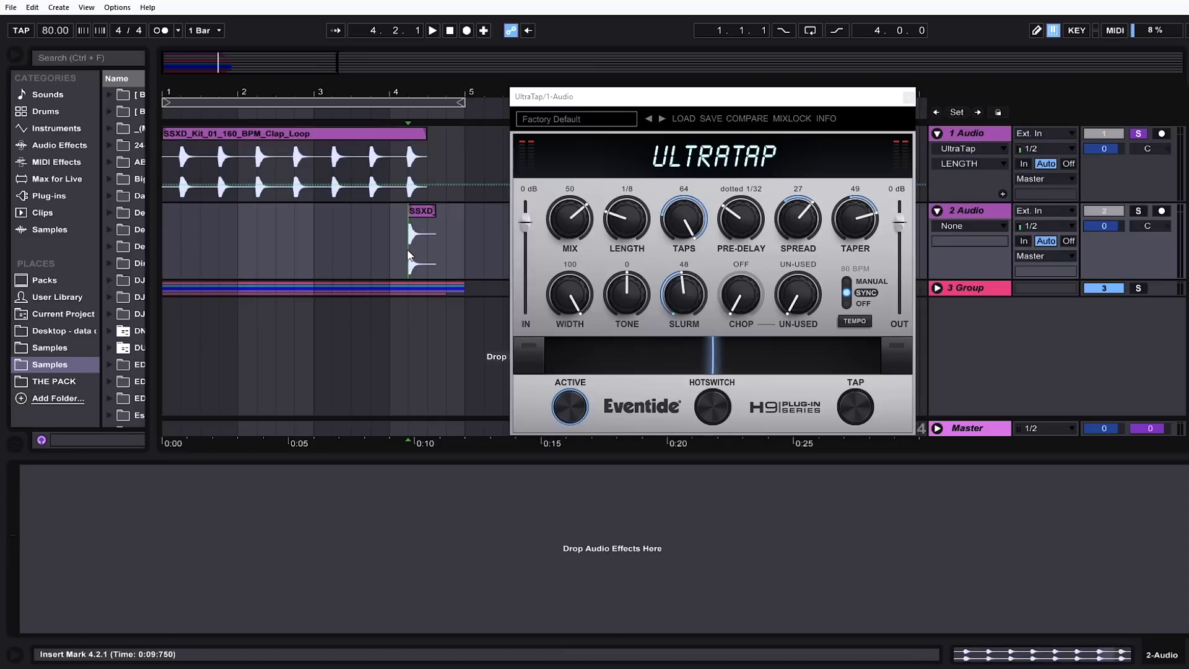
click(409, 167)
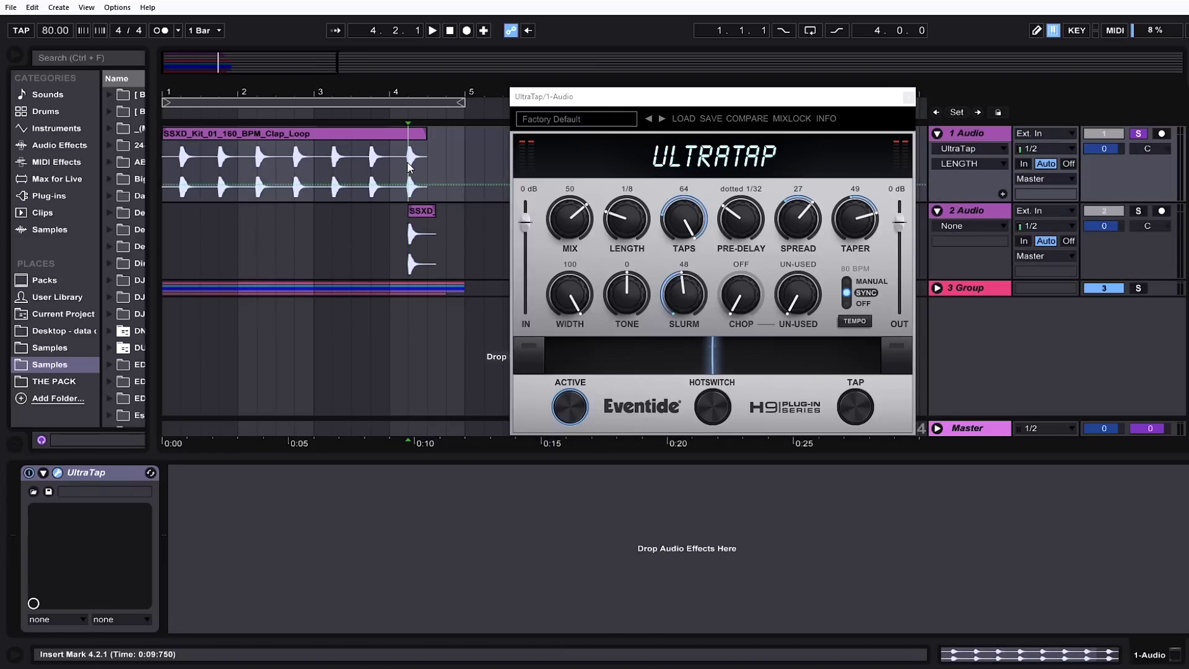
key(space)
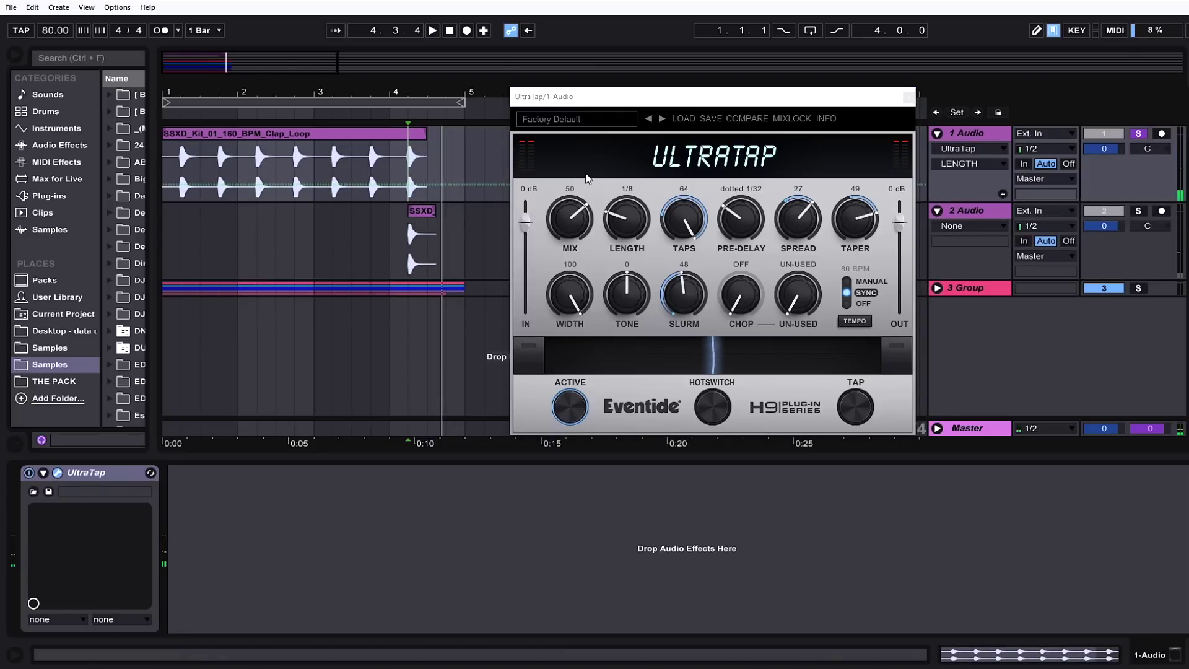
drag(626, 218, 653, 156)
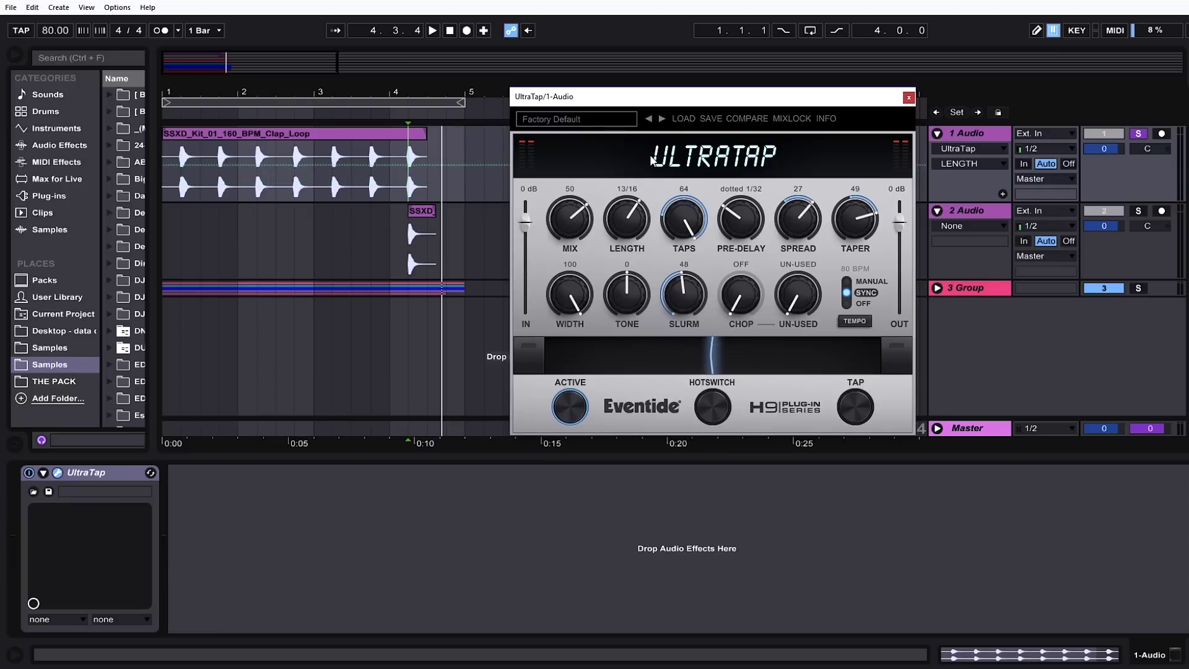
click(406, 192)
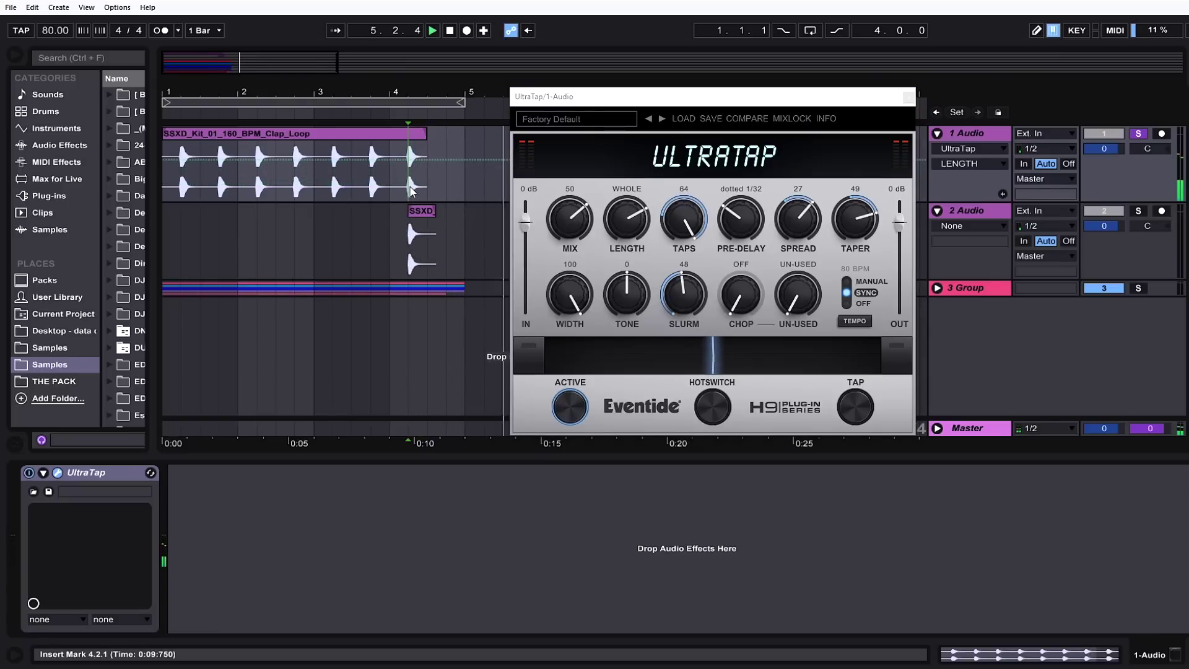
key(space)
drag(653, 233, 679, 139)
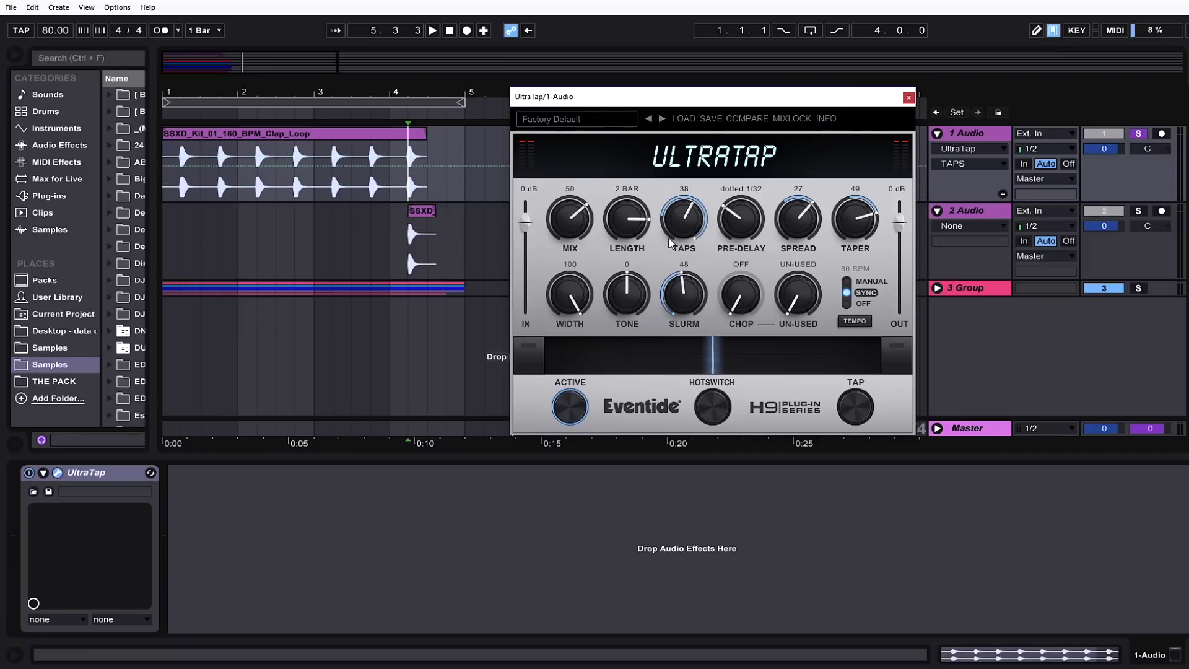
Adjust Taps, set Pre-Delay to 1/4 and shorten Length to 1/2
mouse_move(741, 223)
mouse_down()
mouse_move(736, 246)
mouse_move(742, 234)
mouse_up()
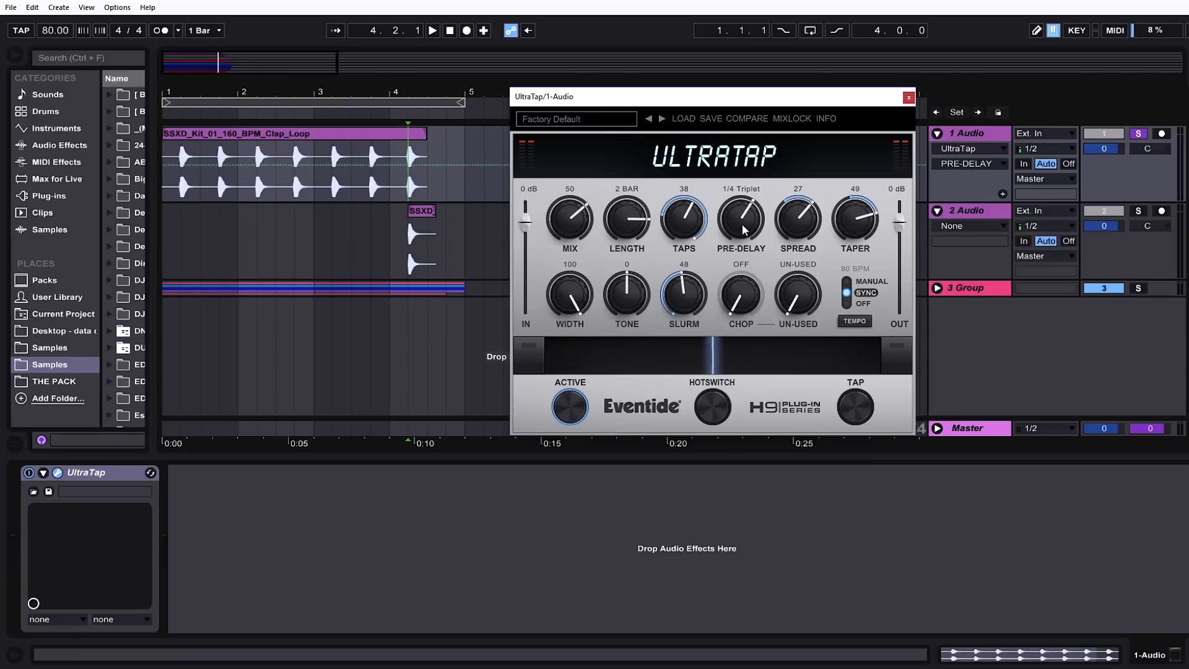
drag(745, 229, 696, 212)
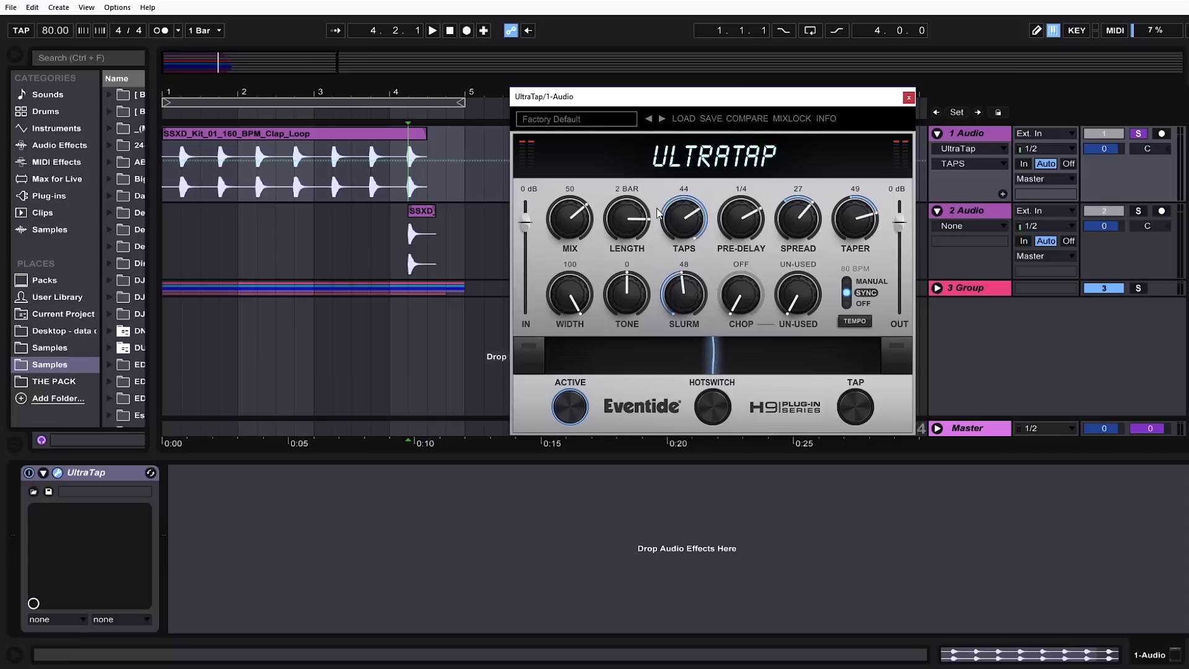
drag(621, 223, 640, 238)
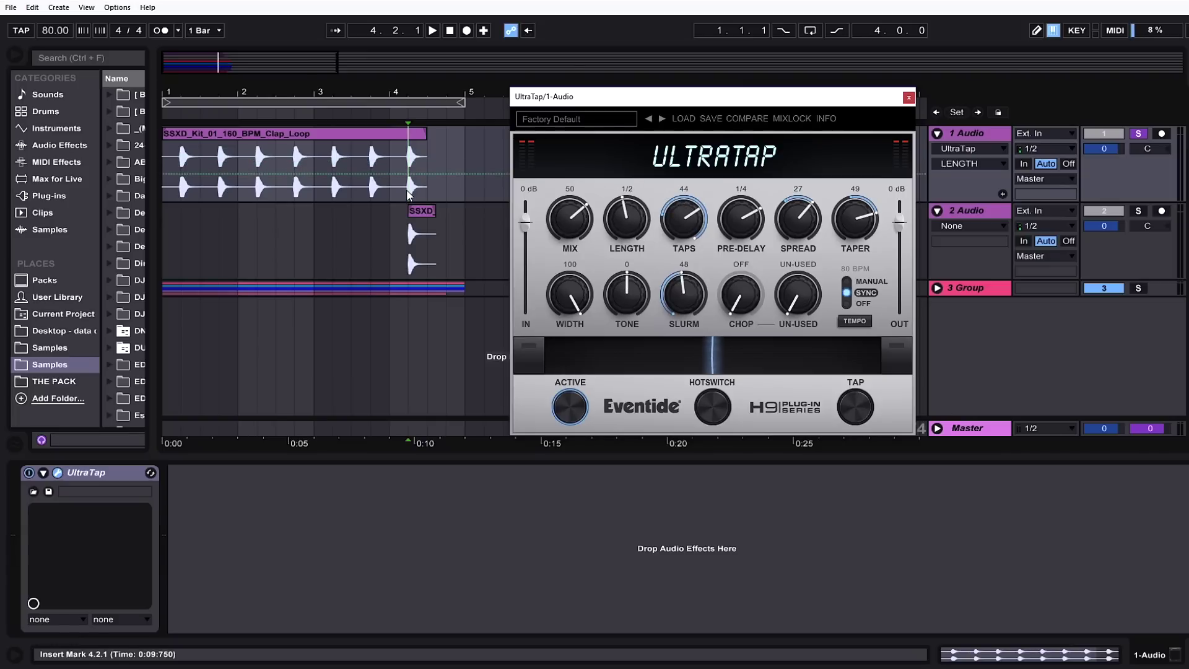
Play the clip from beat 4.2.1 to hear the delay, then stop
mouse_move(426, 192)
mouse_down()
mouse_move(451, 195)
mouse_move(425, 192)
mouse_up()
click(415, 193)
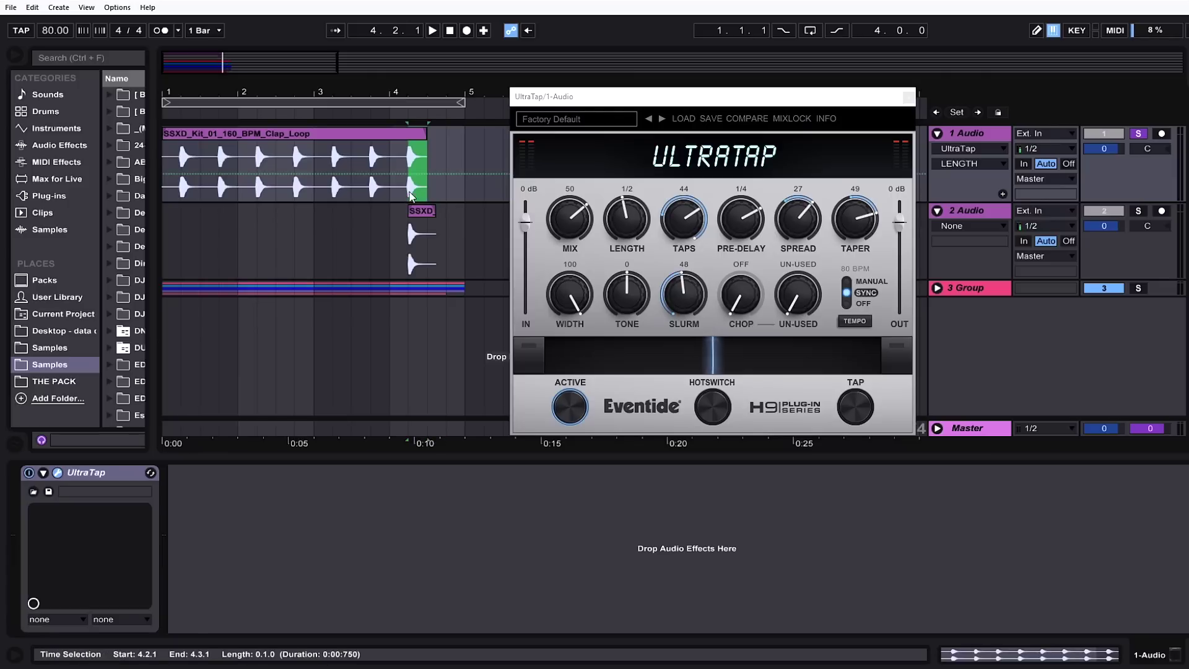
click(425, 192)
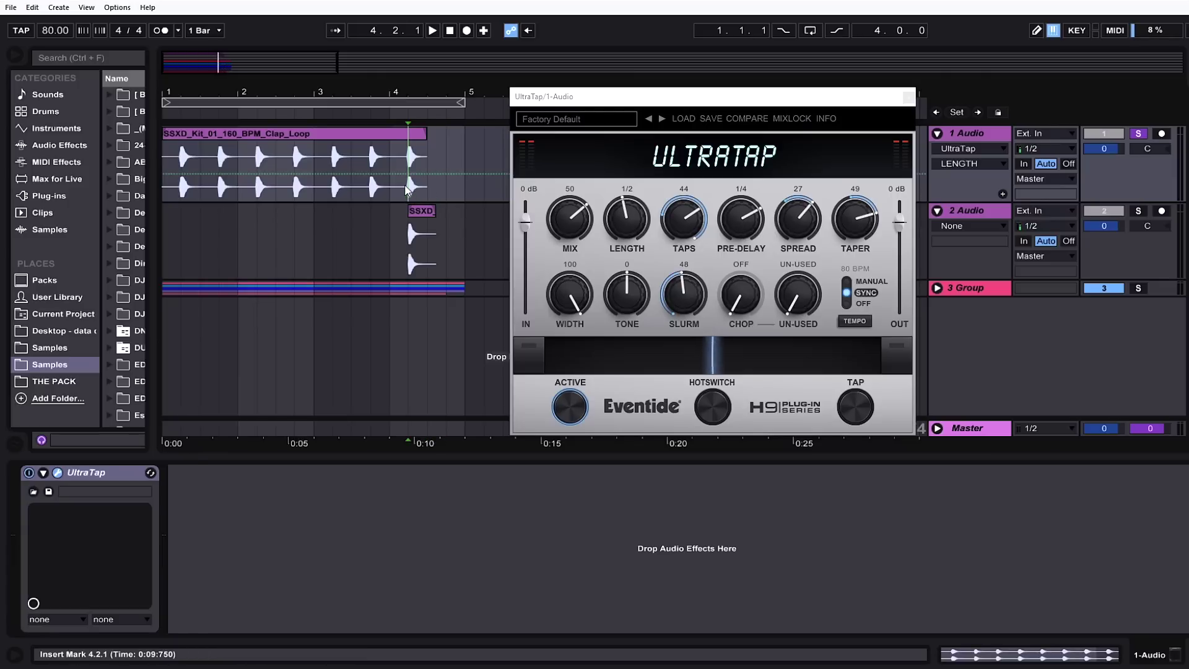
key(space)
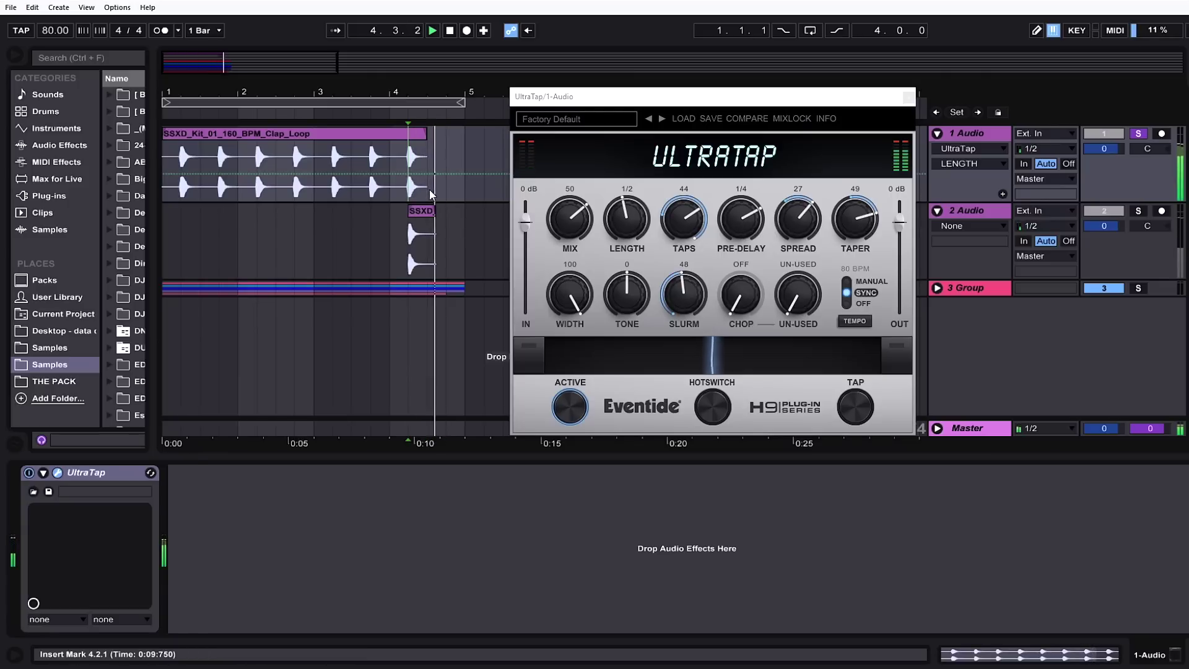
key(space)
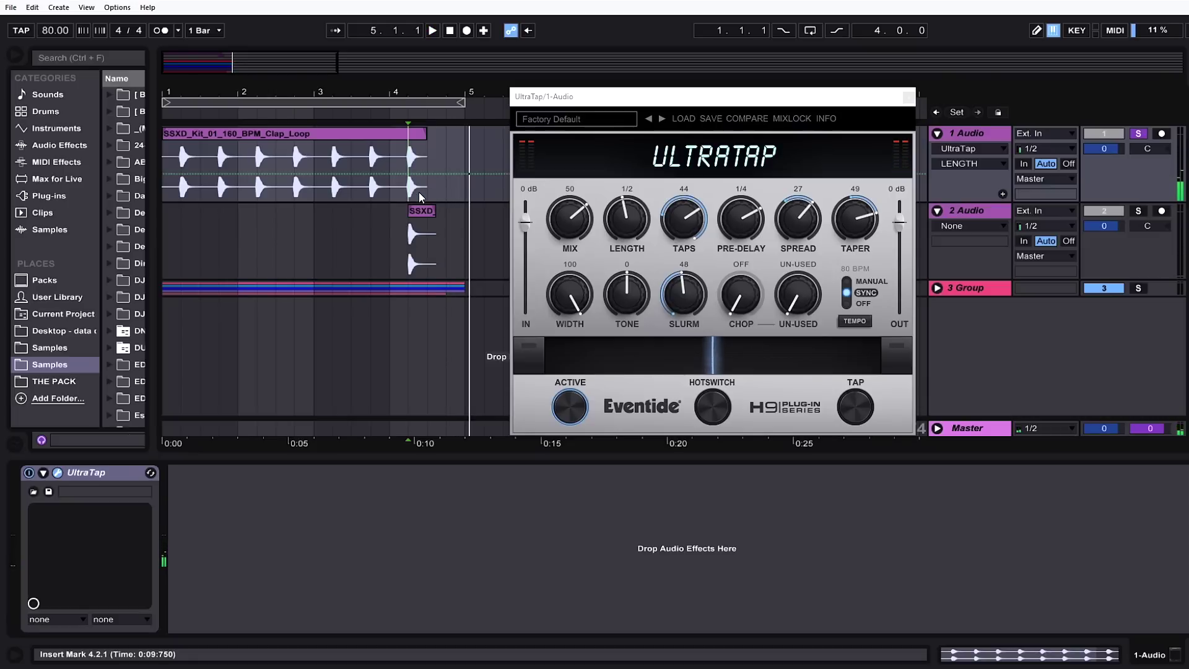
Audition Spread at 46, 0 and 56 and settle on -62, replaying from beat 4.2.1
drag(781, 239, 793, 195)
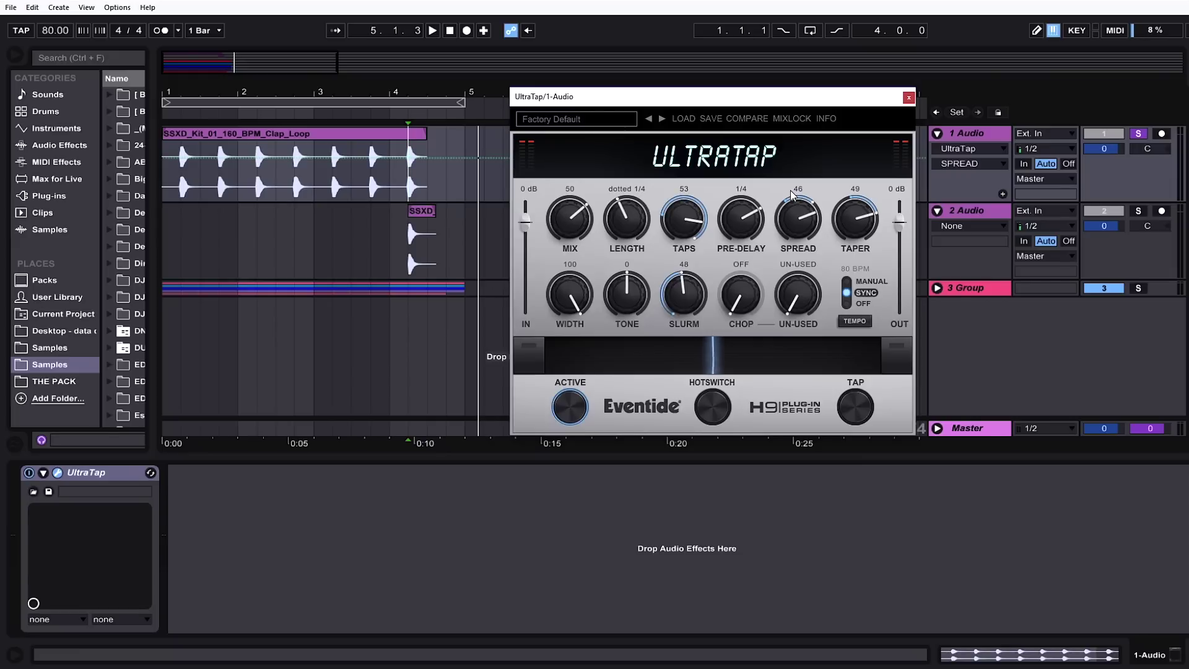
drag(796, 191, 797, 251)
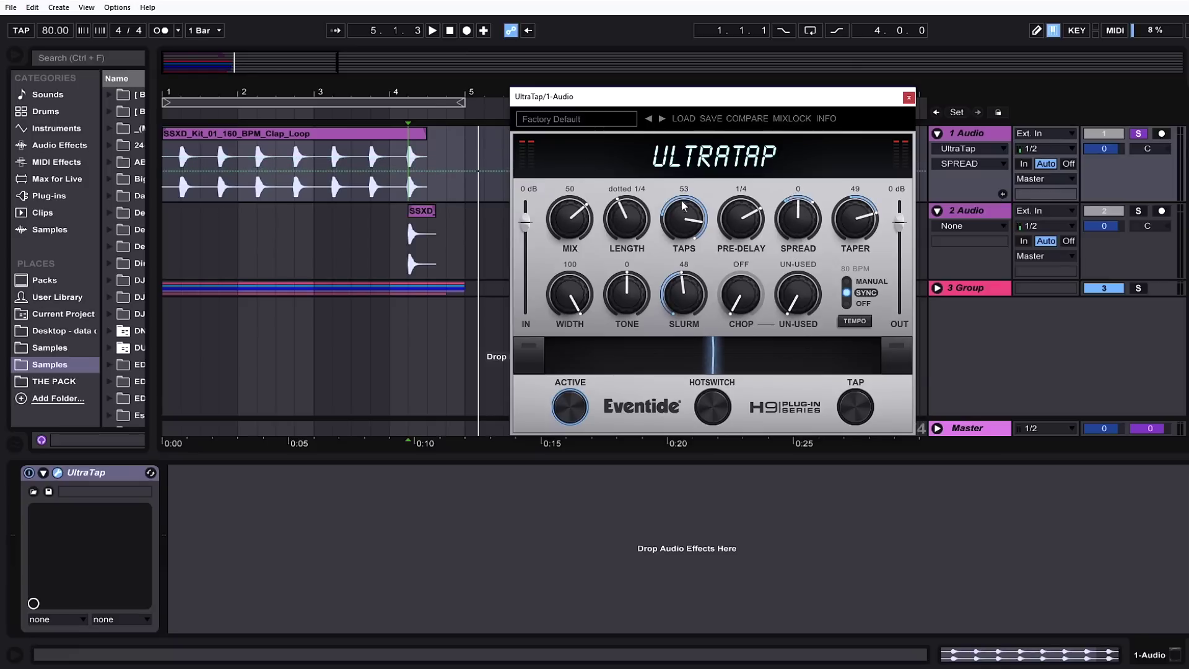
key(space)
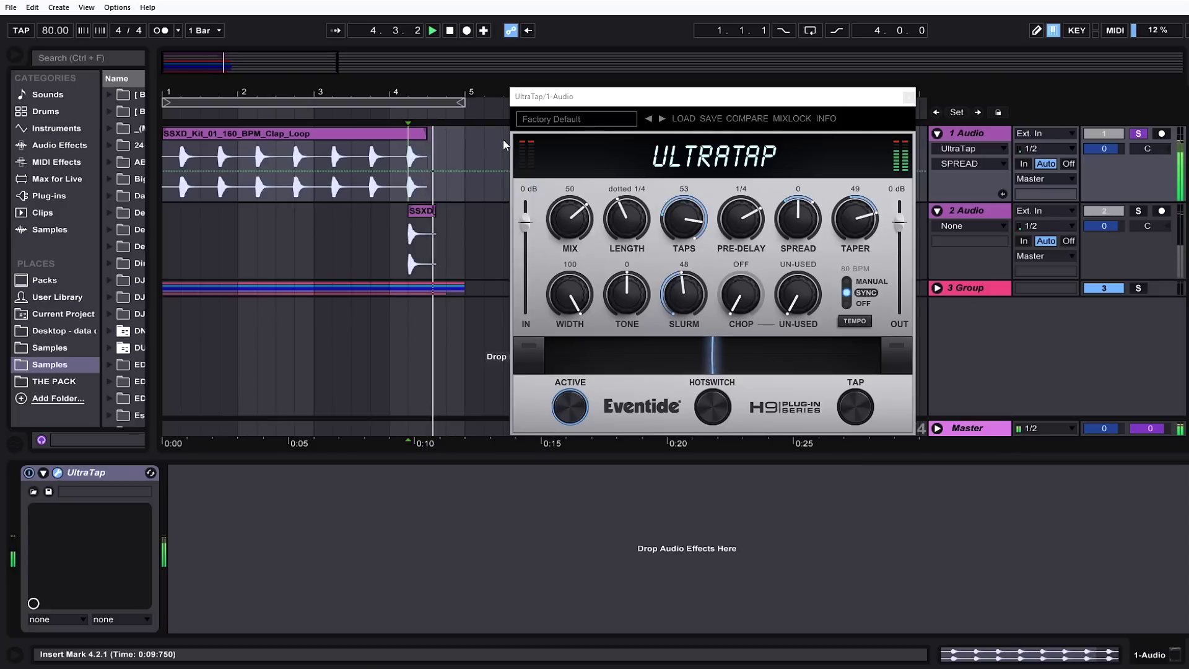
drag(801, 230, 801, 195)
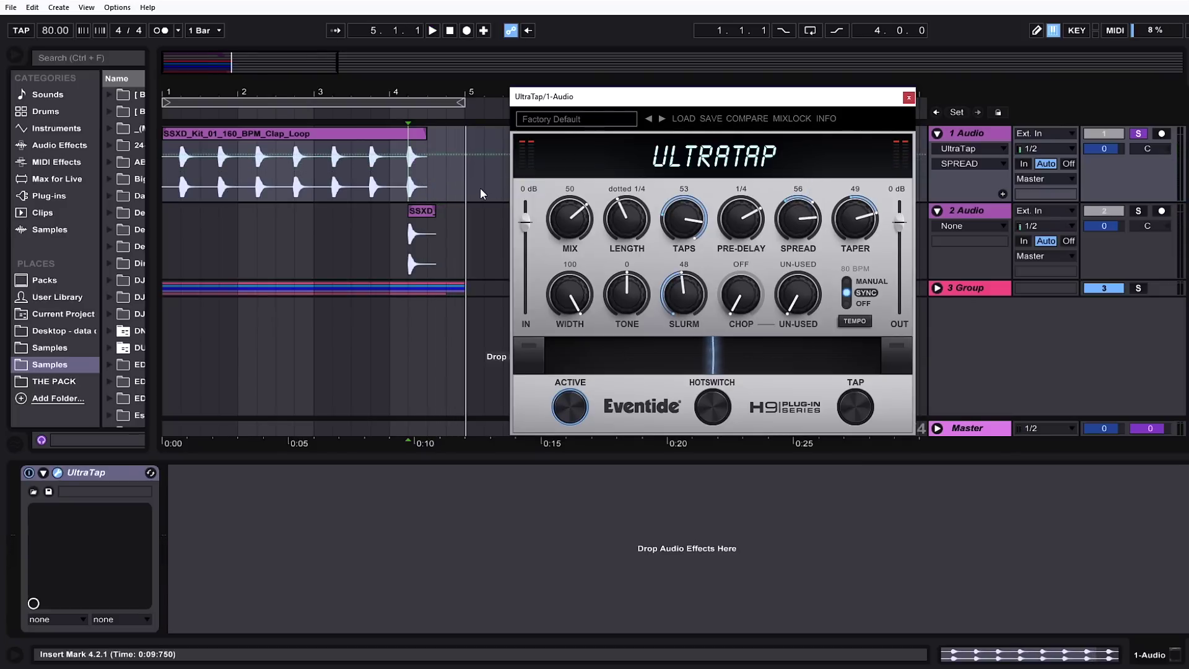
key(space)
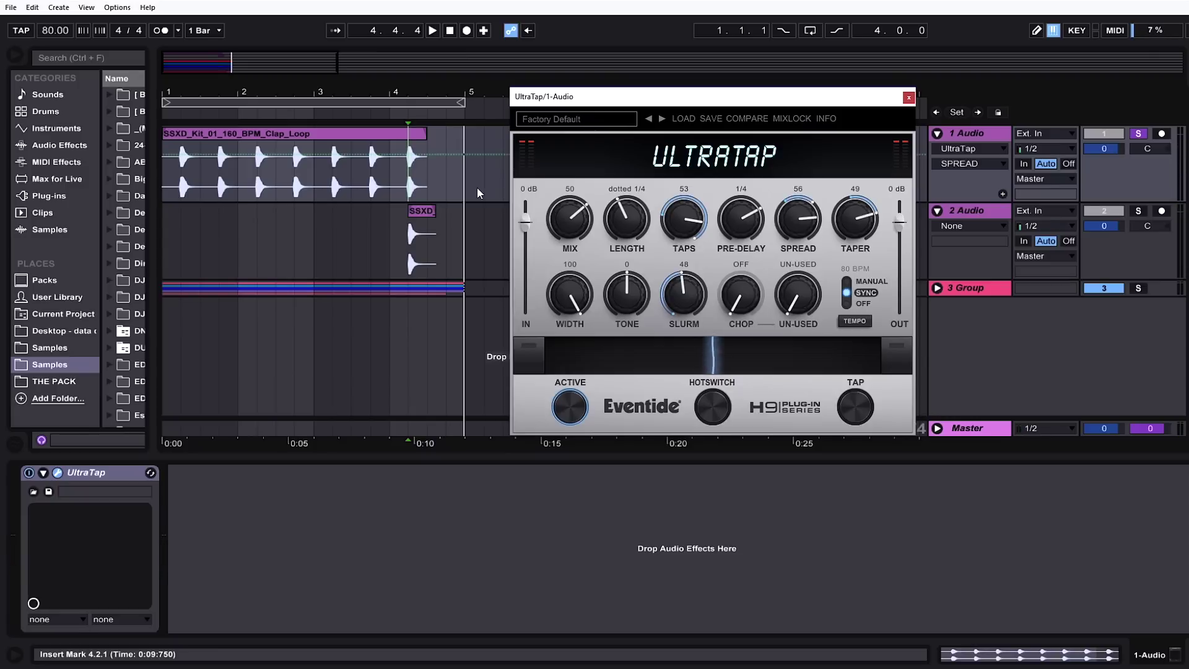
drag(798, 218, 778, 337)
click(408, 174)
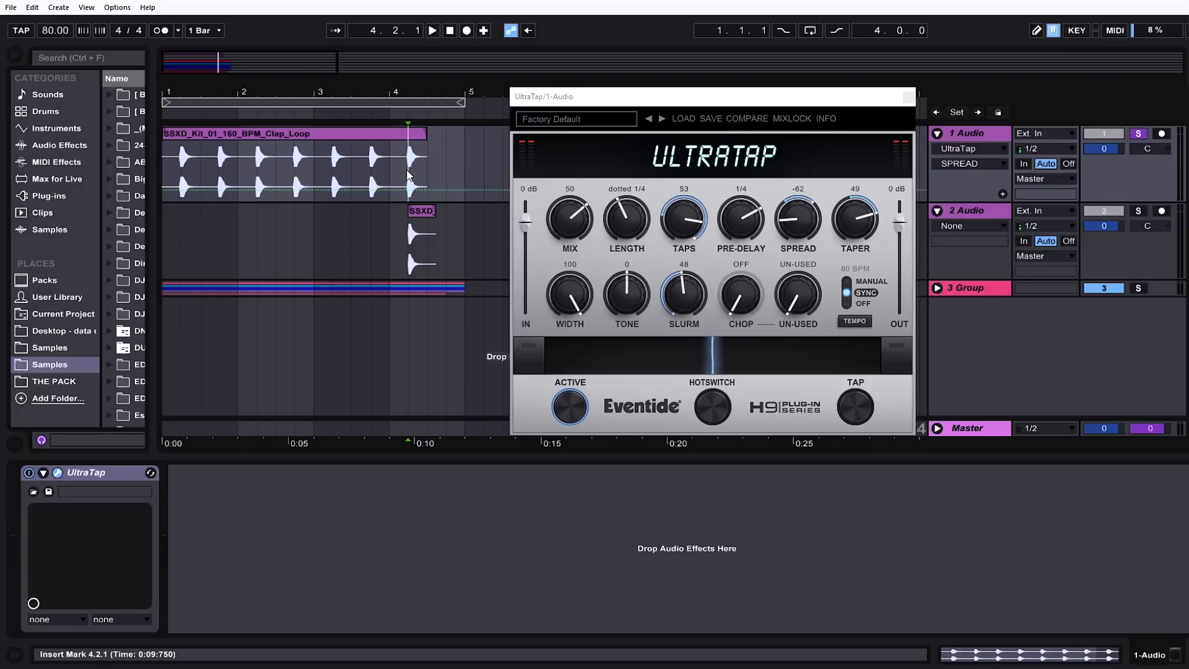
key(space)
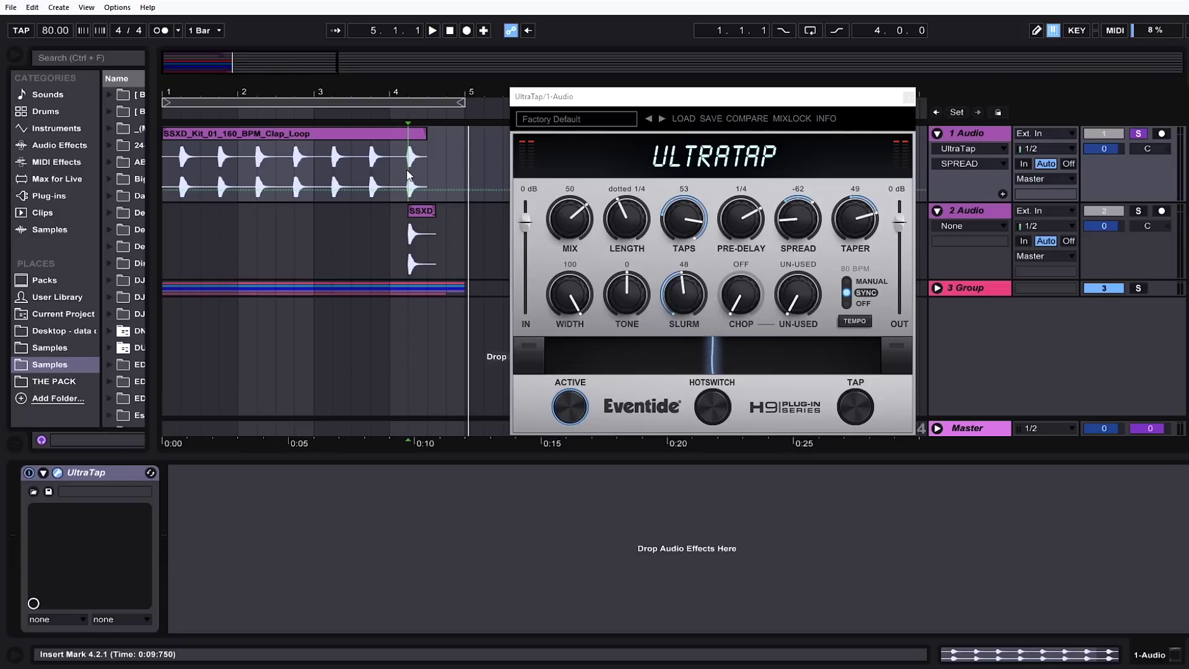
Raise Taper to 74, bring Spread back to 50 and replay from 4.2.1
drag(866, 220, 867, 209)
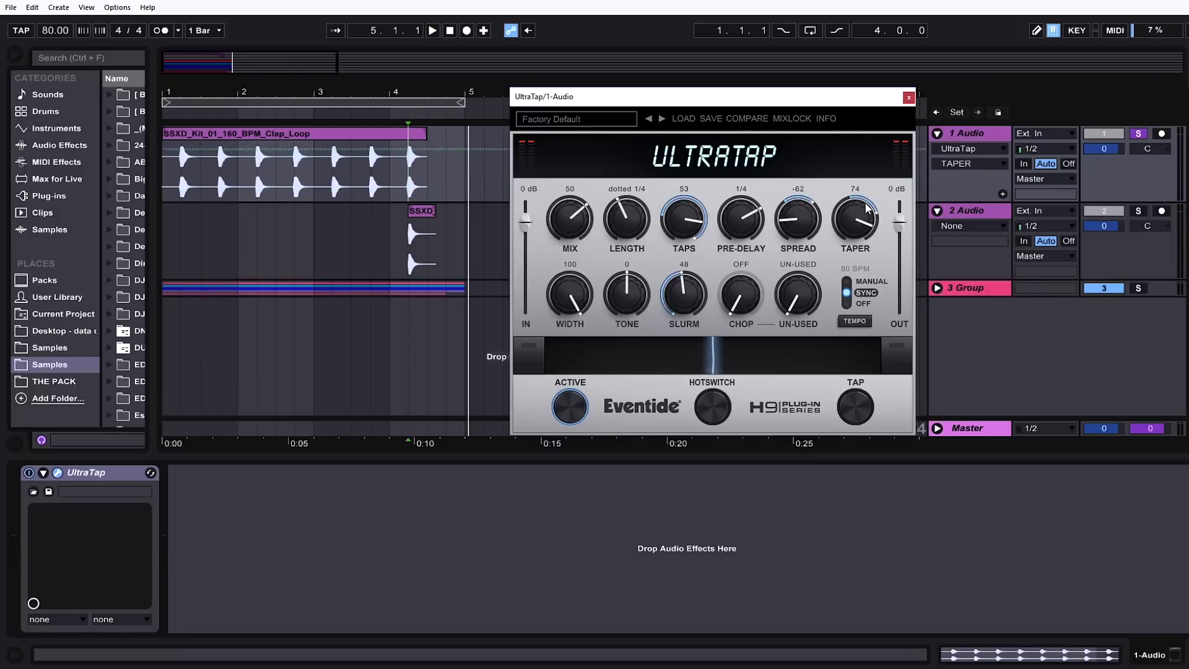
drag(799, 220, 799, 179)
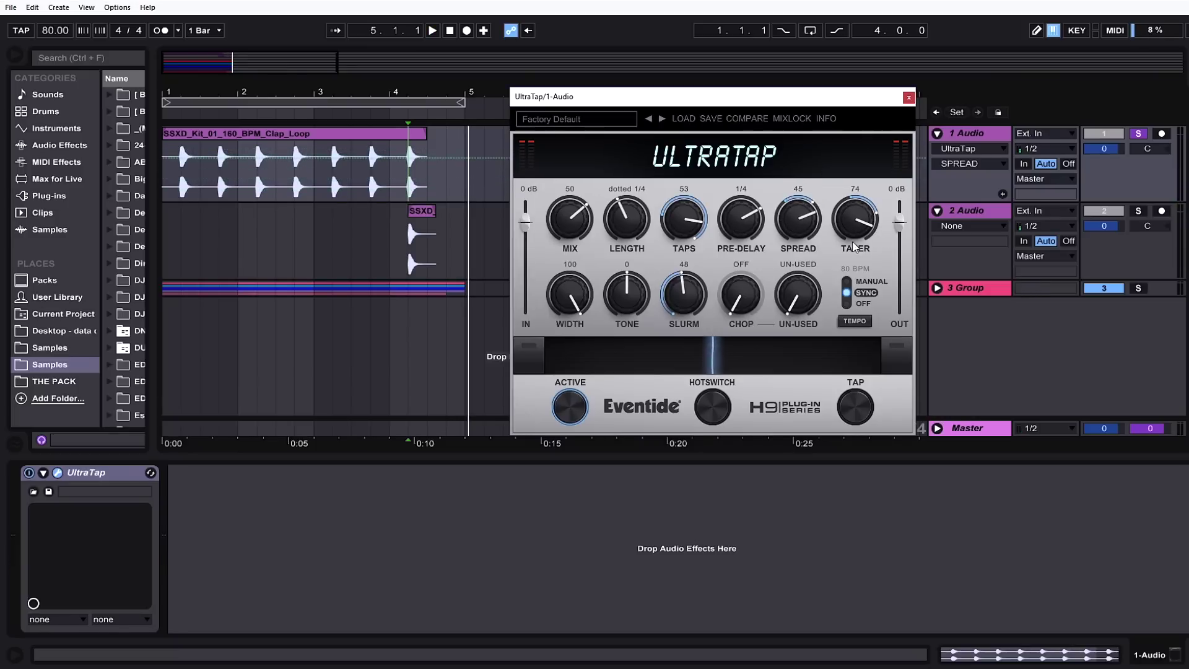
click(402, 180)
key(space)
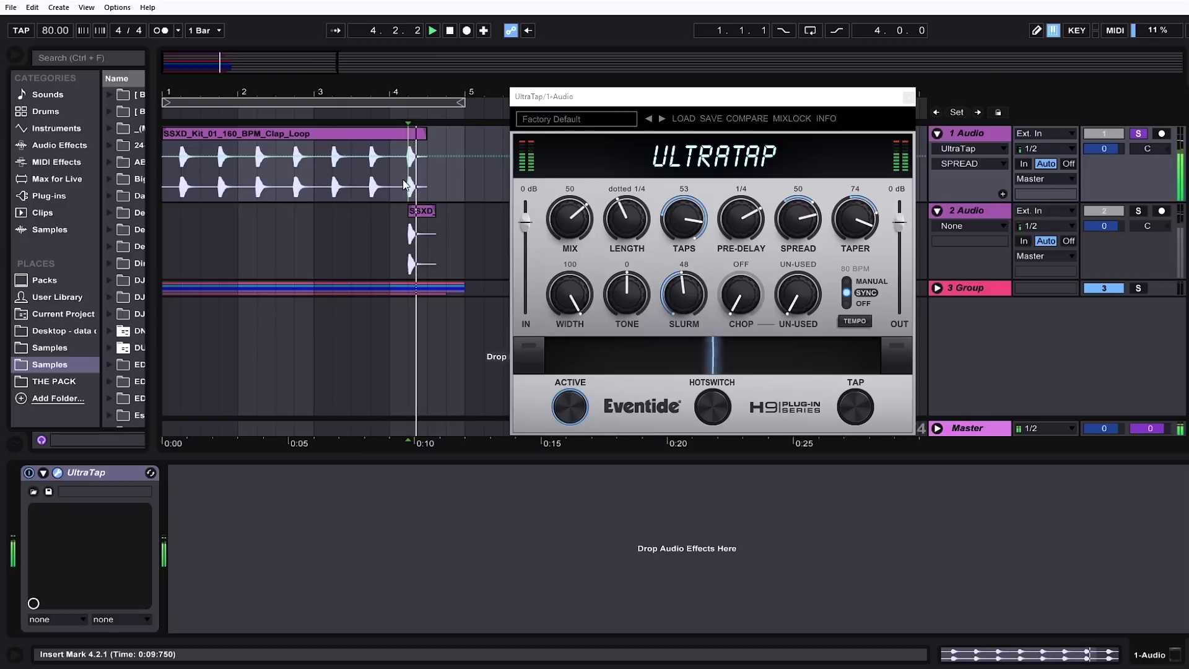
key(space)
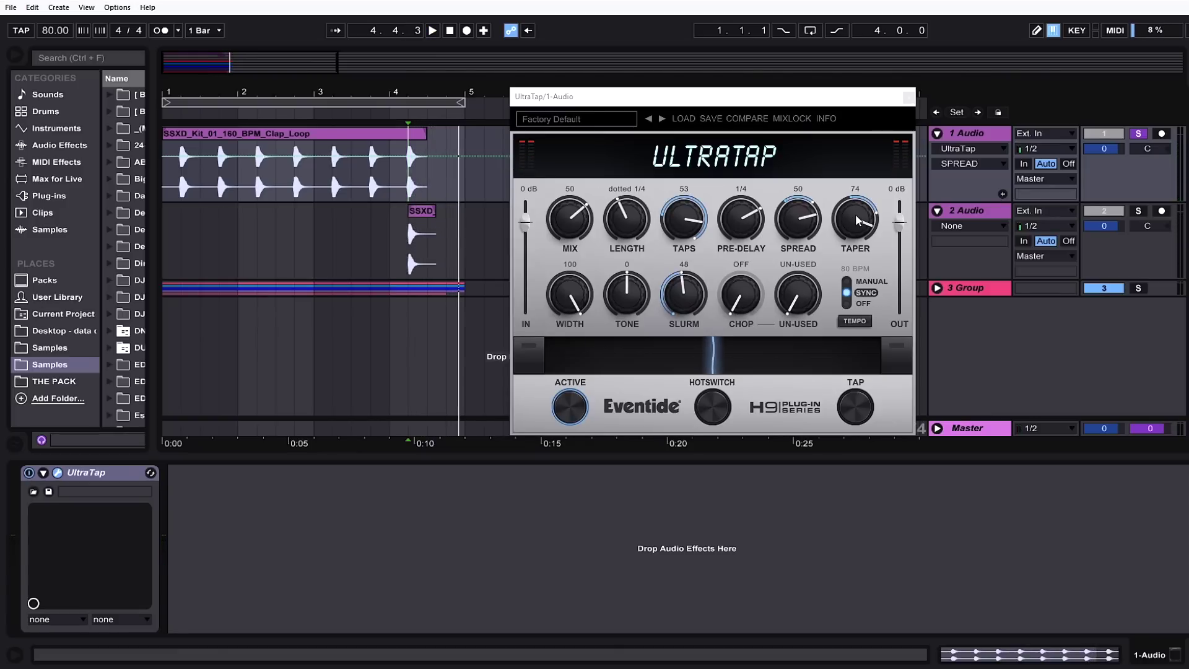
Turn Taper down to -73 and replay the clip's ending to hear it
drag(856, 220, 855, 353)
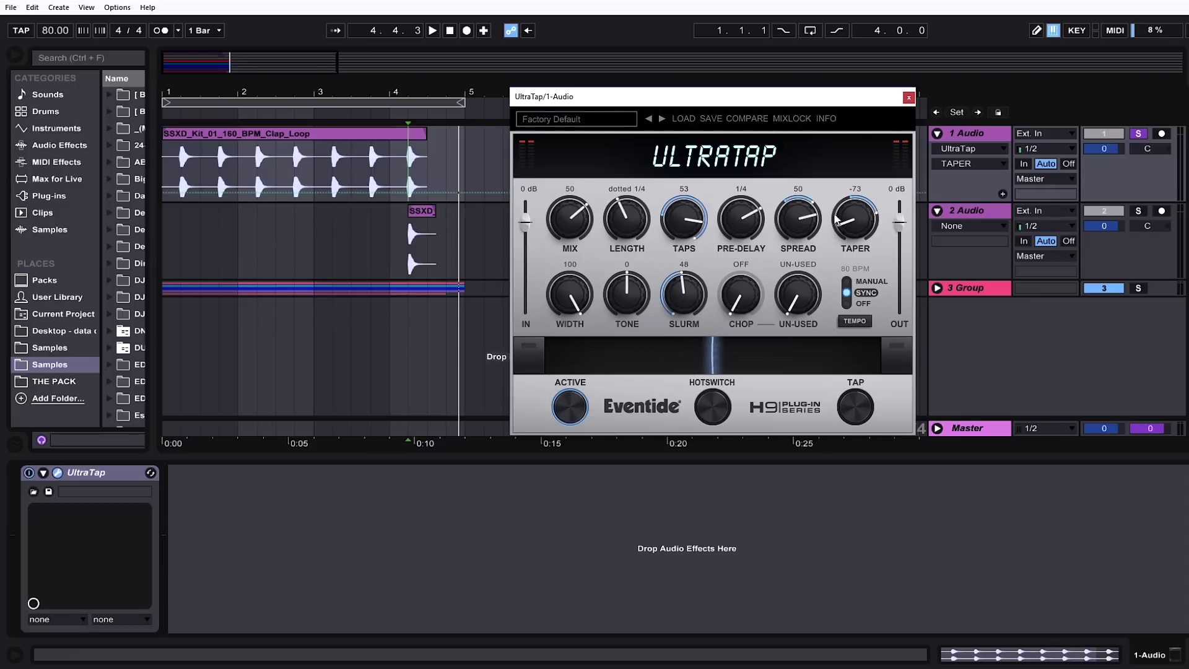
click(408, 172)
key(space)
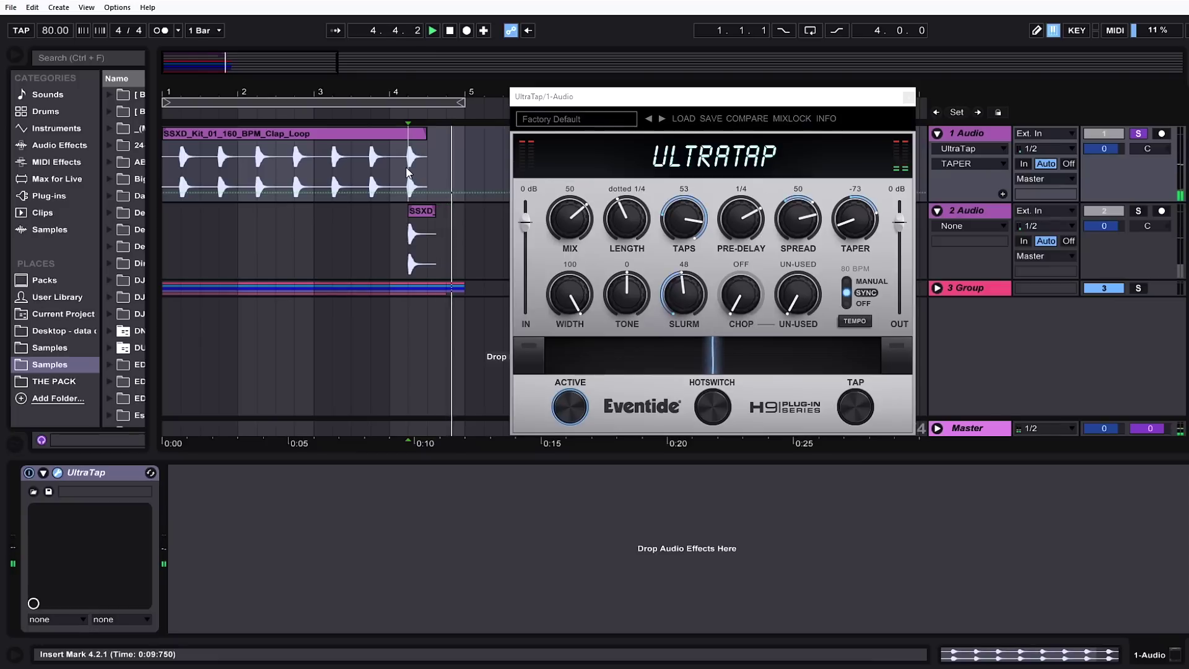
key(space)
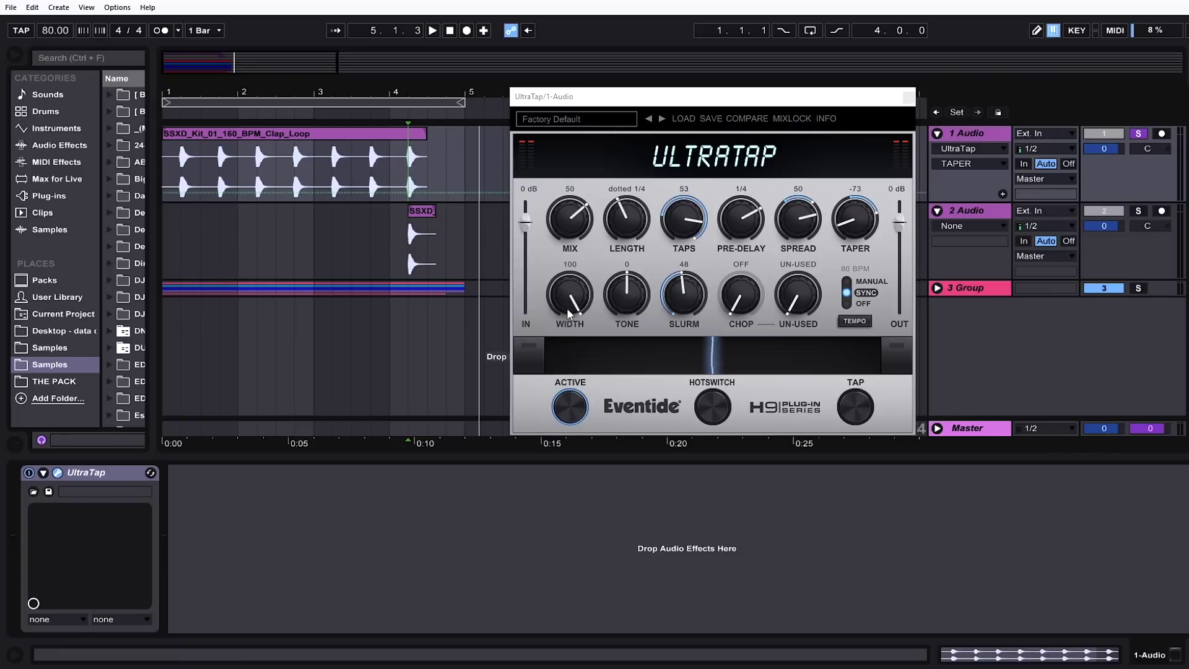
Collapse Width to 0 and listen, reset it to 100, then invert it to -100
drag(570, 301, 589, 465)
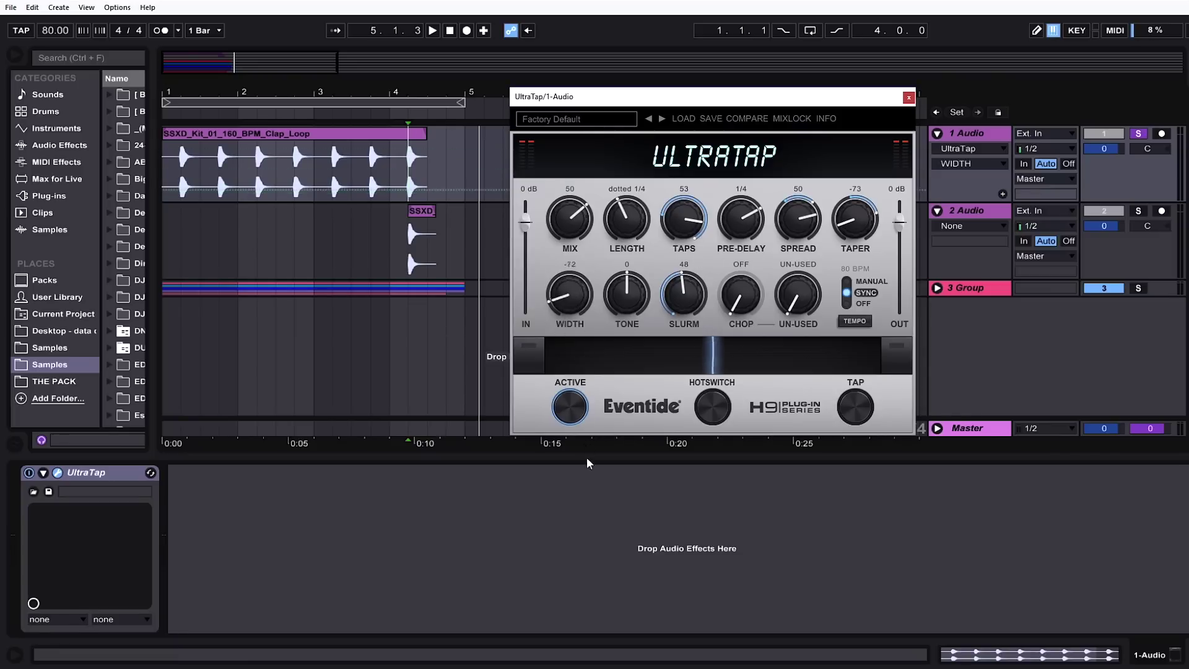
drag(567, 382, 563, 387)
key(space)
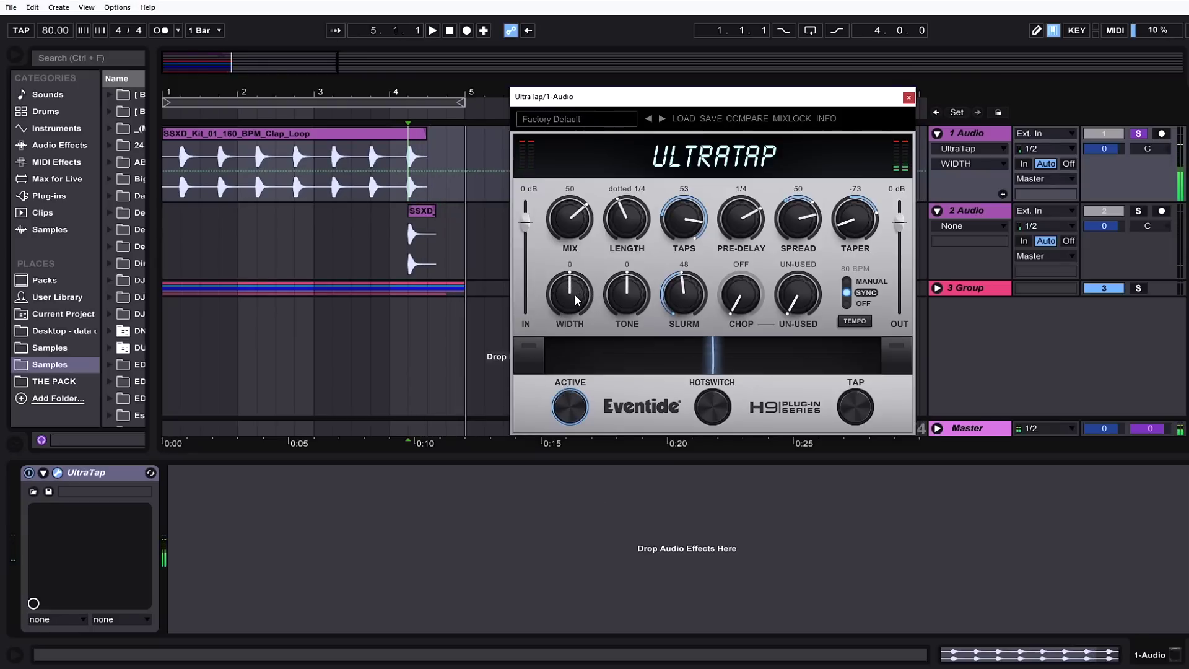
double_click(574, 294)
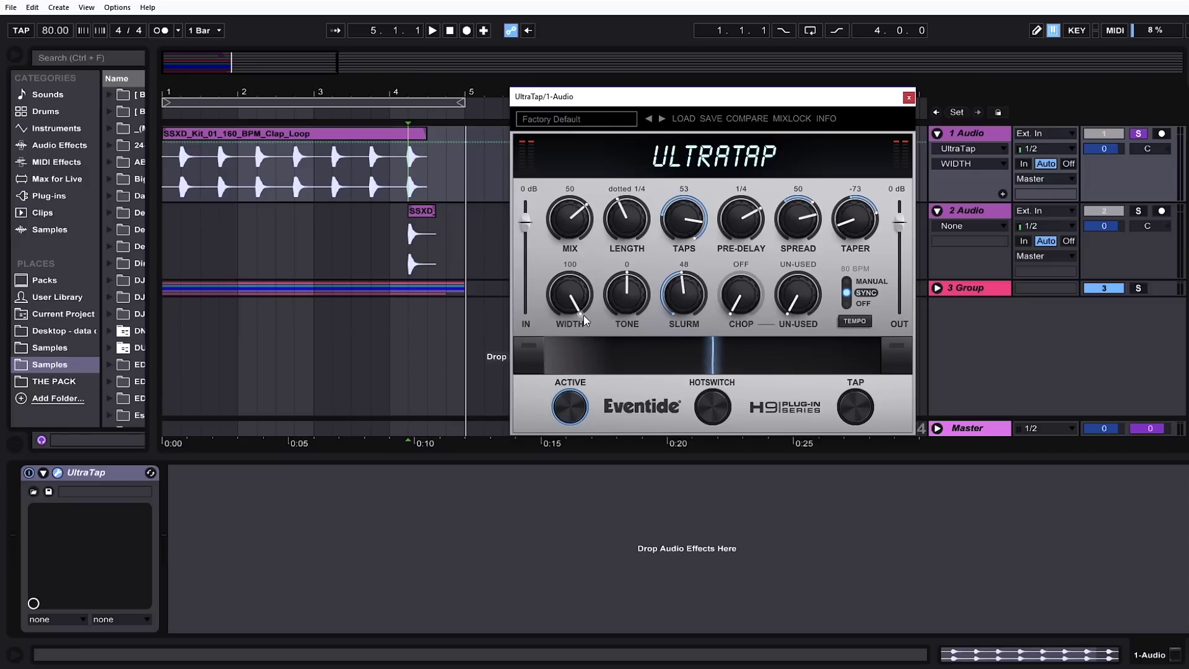
drag(585, 314, 562, 331)
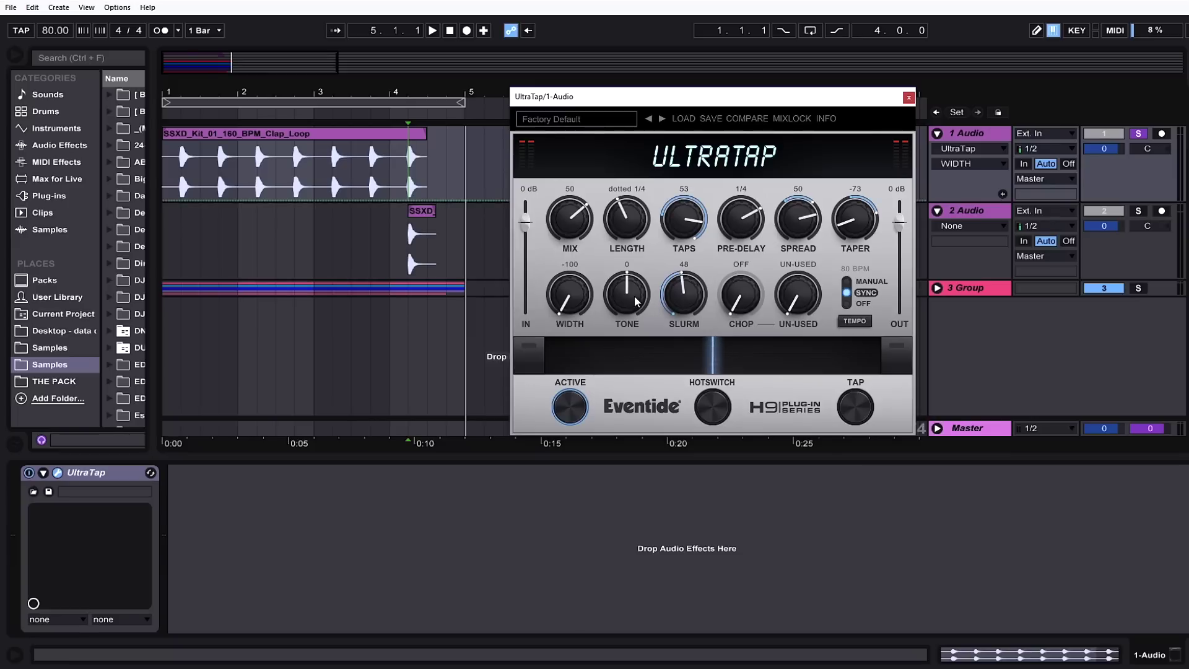
Turn UltraTap's Tone down to -54 while the clap loop plays
drag(636, 301, 638, 272)
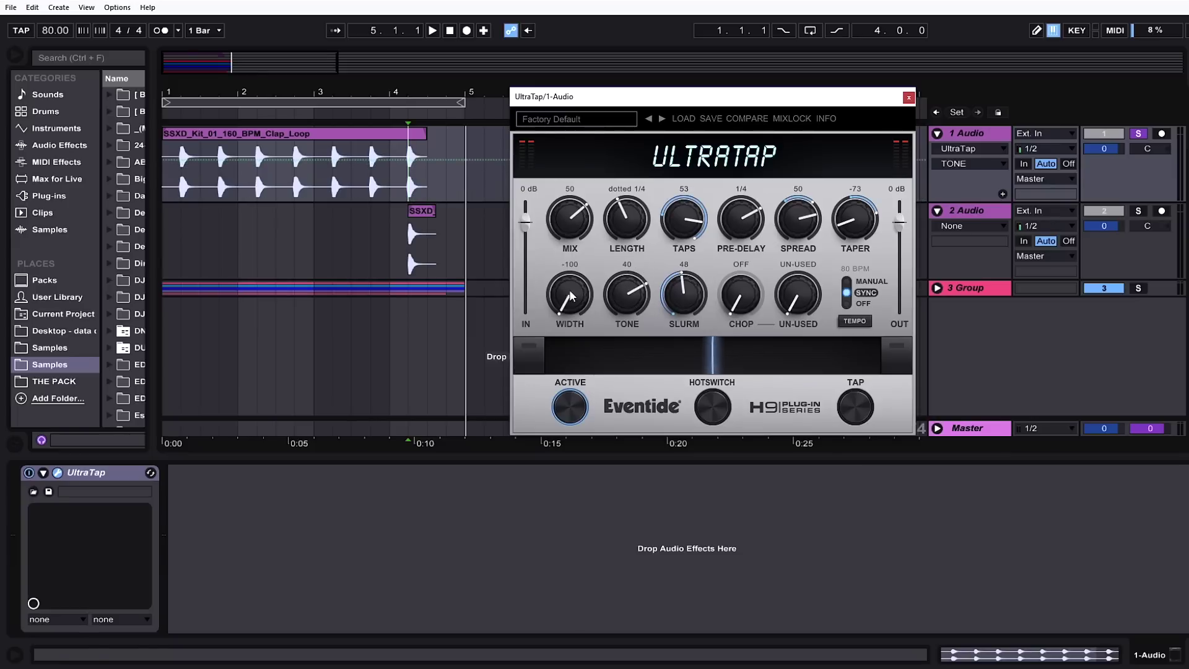
click(421, 239)
key(space)
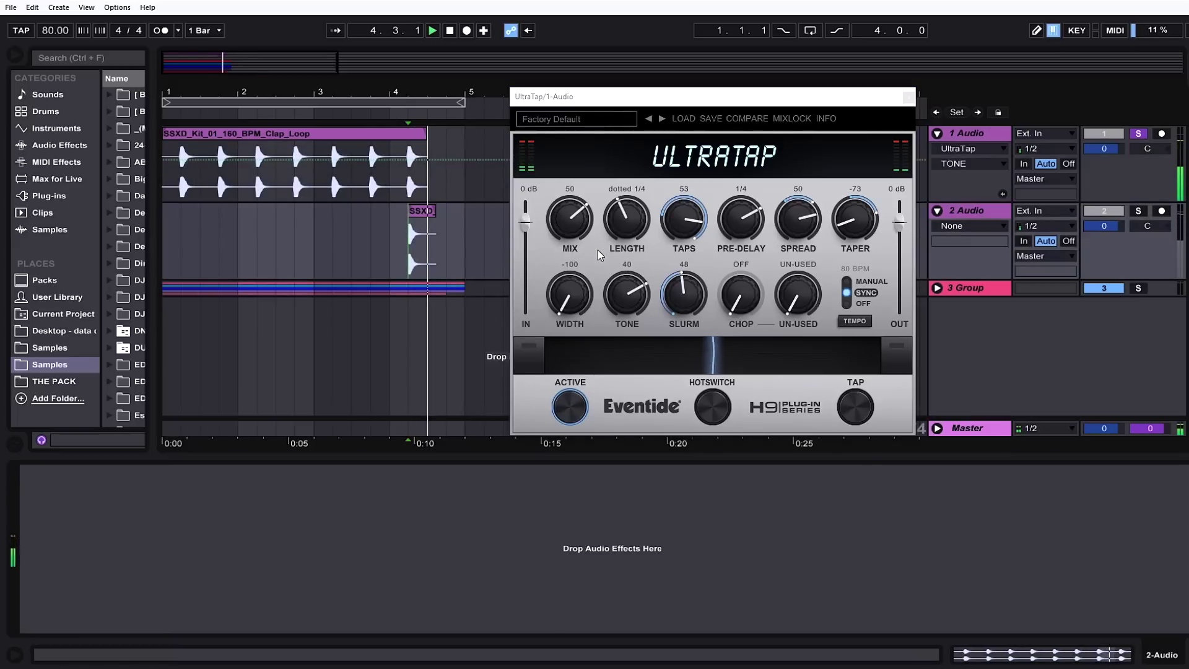
drag(607, 277, 617, 387)
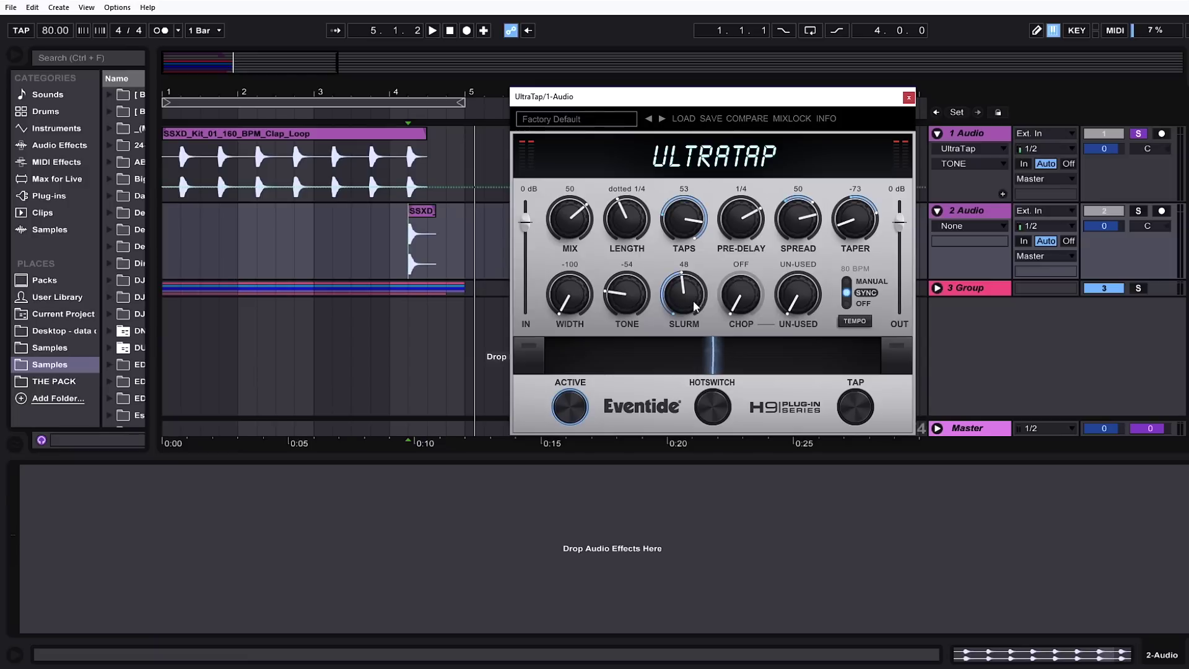
Dip Slurm to 33, restart playback, then push Slurm up to 92
mouse_move(685, 302)
mouse_down()
mouse_move(686, 326)
mouse_move(689, 289)
mouse_up()
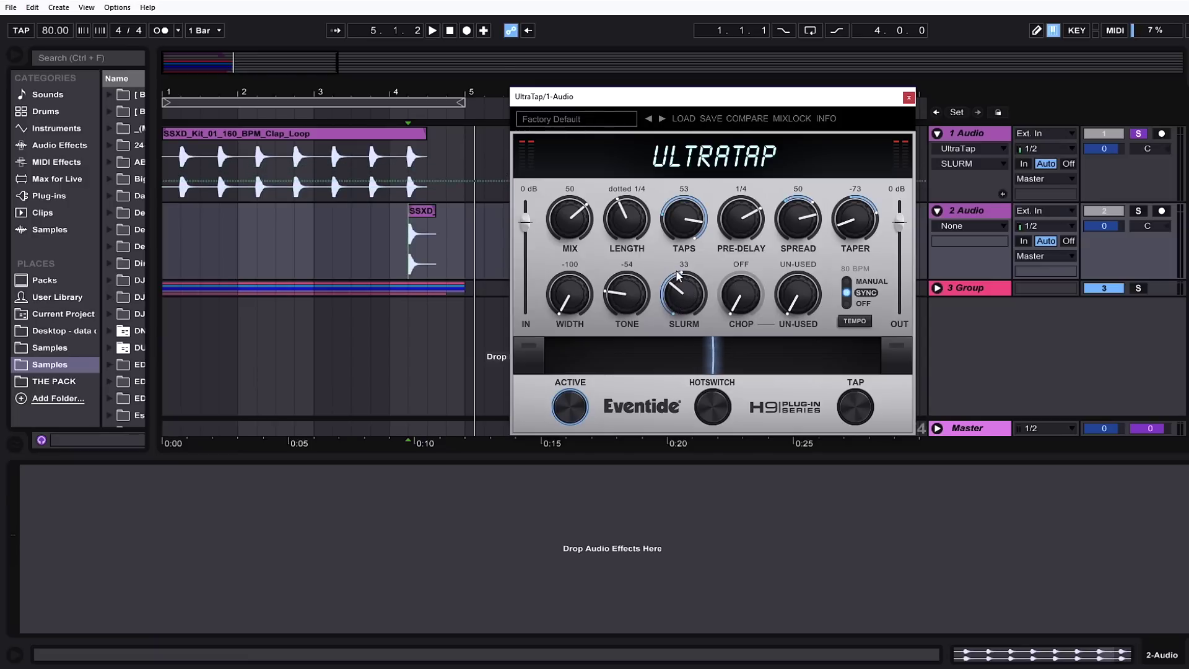
key(space)
drag(689, 312, 681, 190)
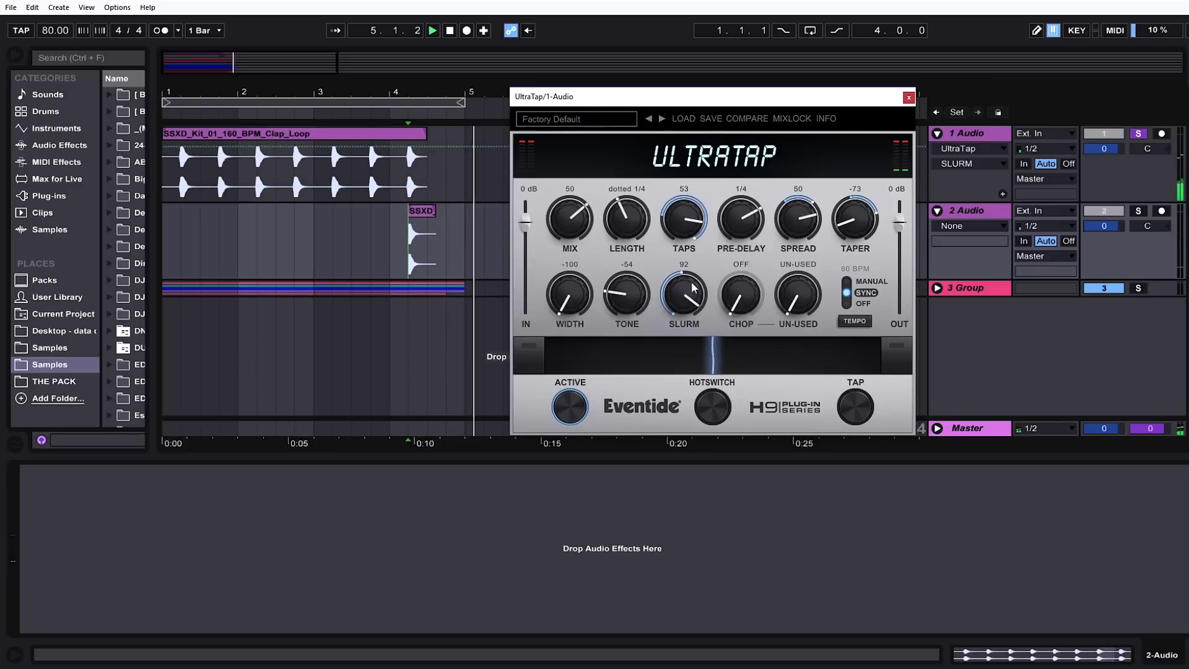
Set Chop to Swell 7.7, raise Rise, and replay from near bar 4
drag(741, 296, 740, 258)
mouse_move(735, 307)
mouse_down()
mouse_move(741, 296)
mouse_move(746, 328)
mouse_move(747, 298)
mouse_up()
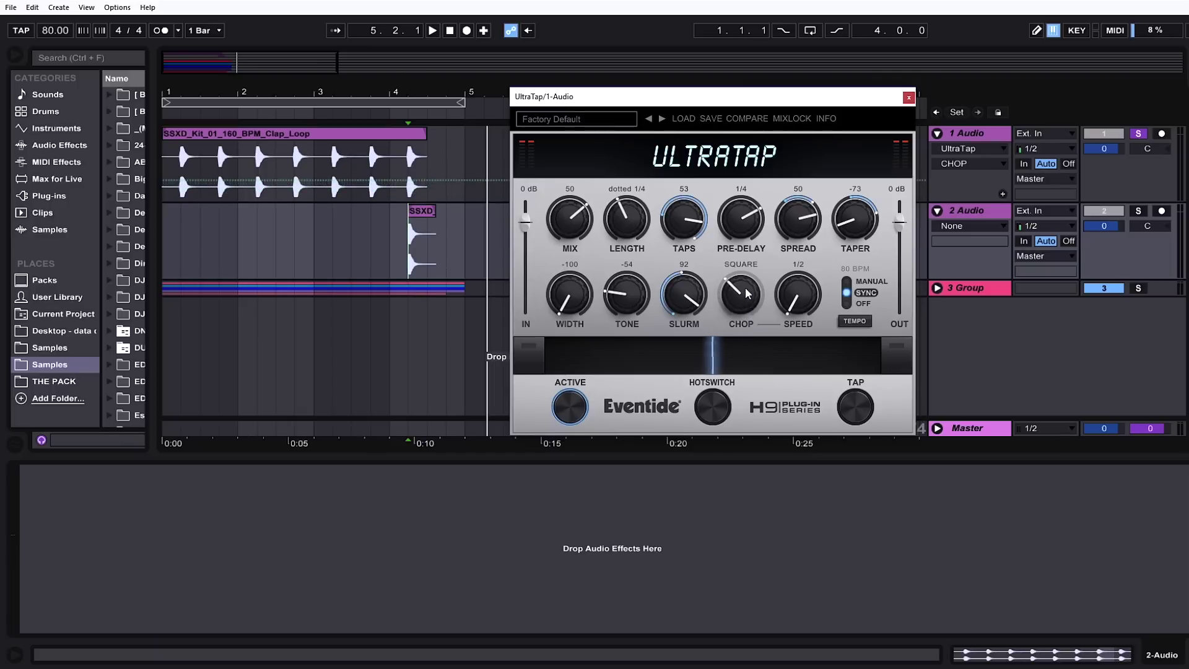
mouse_move(746, 296)
mouse_down()
mouse_move(751, 263)
mouse_move(737, 300)
mouse_up()
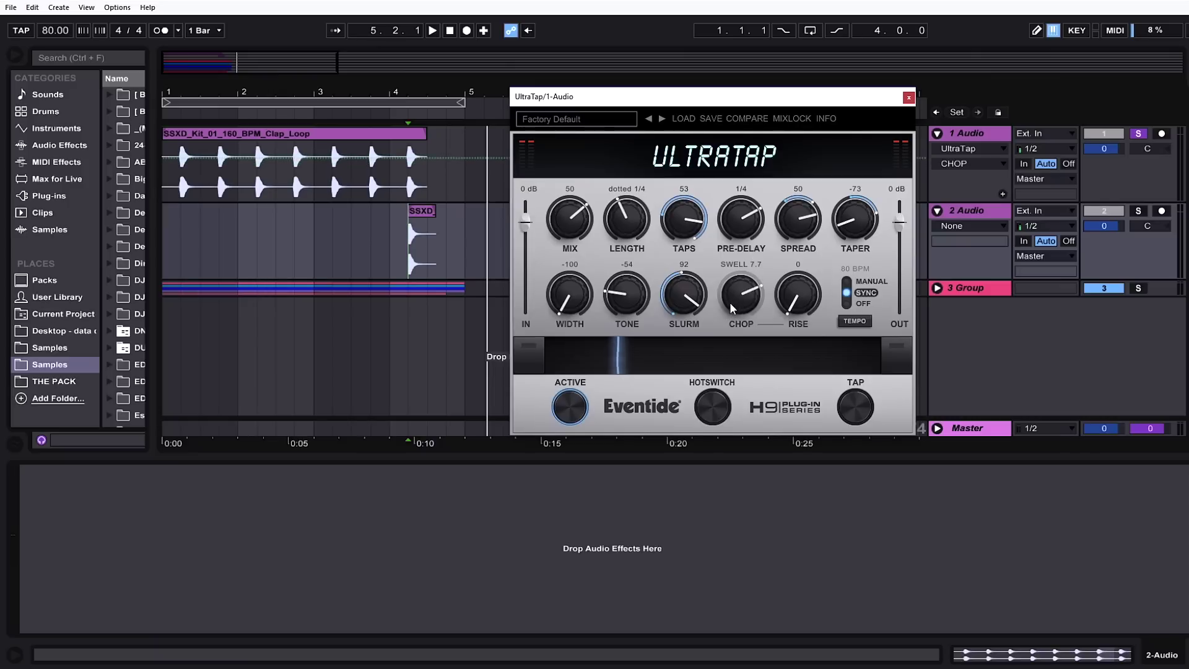
drag(803, 307, 785, 265)
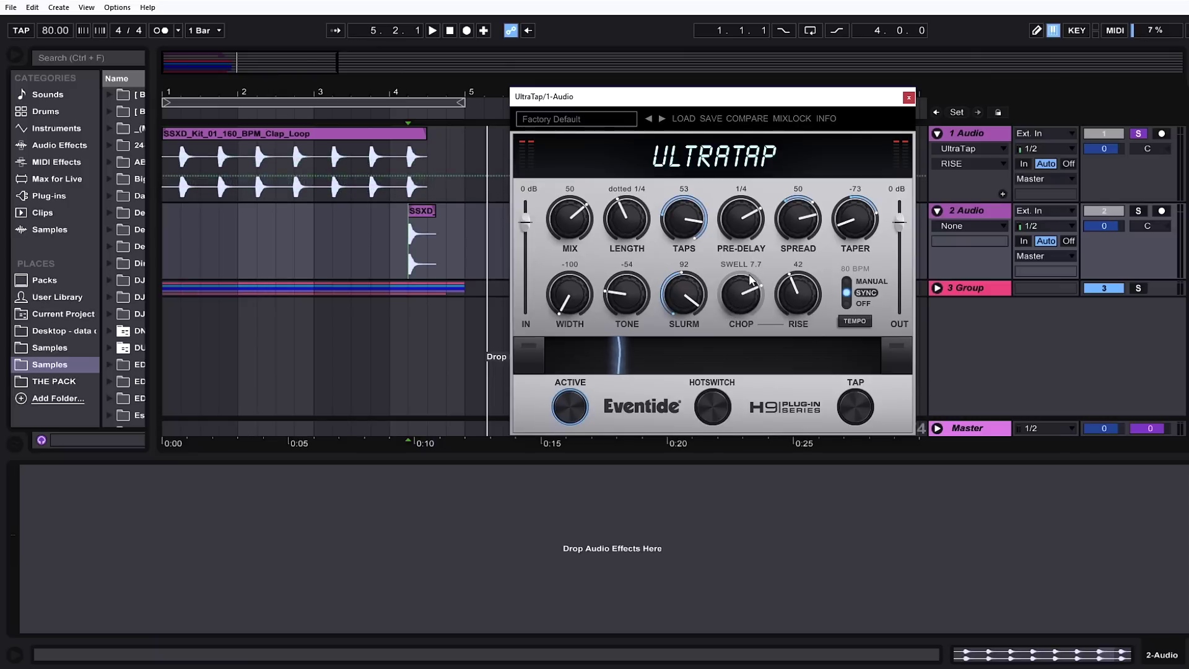
click(421, 192)
key(space)
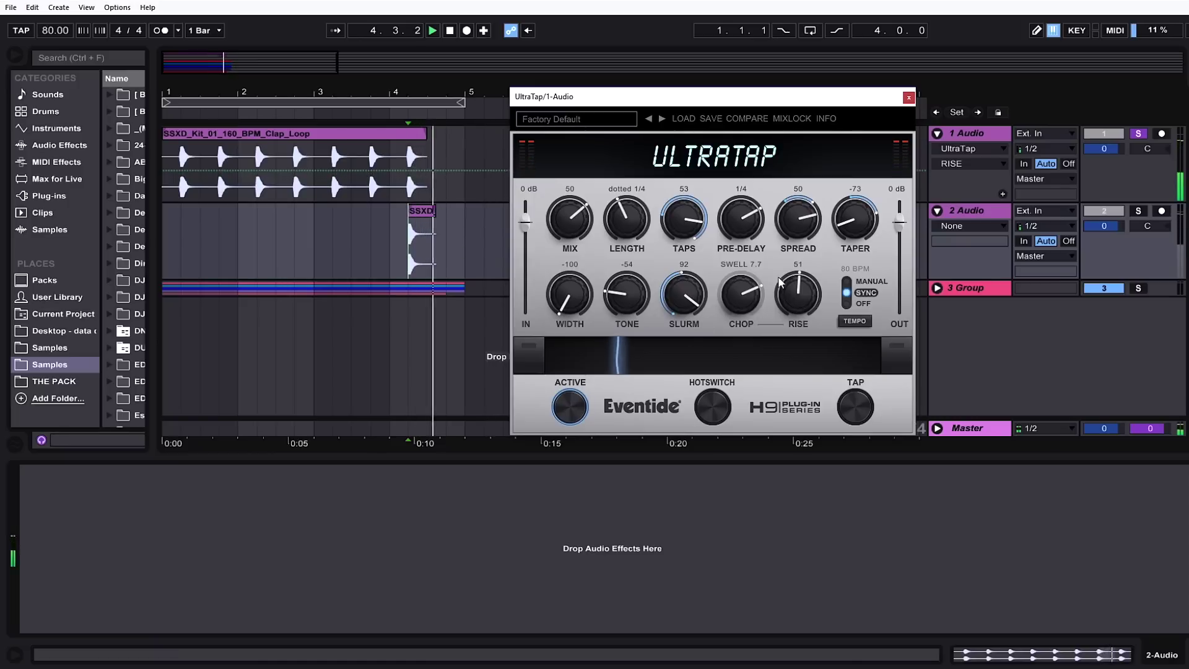
Set Slurm to 15, Mix to 54, output to 5 dB and Rise to 98, keeping tempo sync
drag(689, 295, 682, 331)
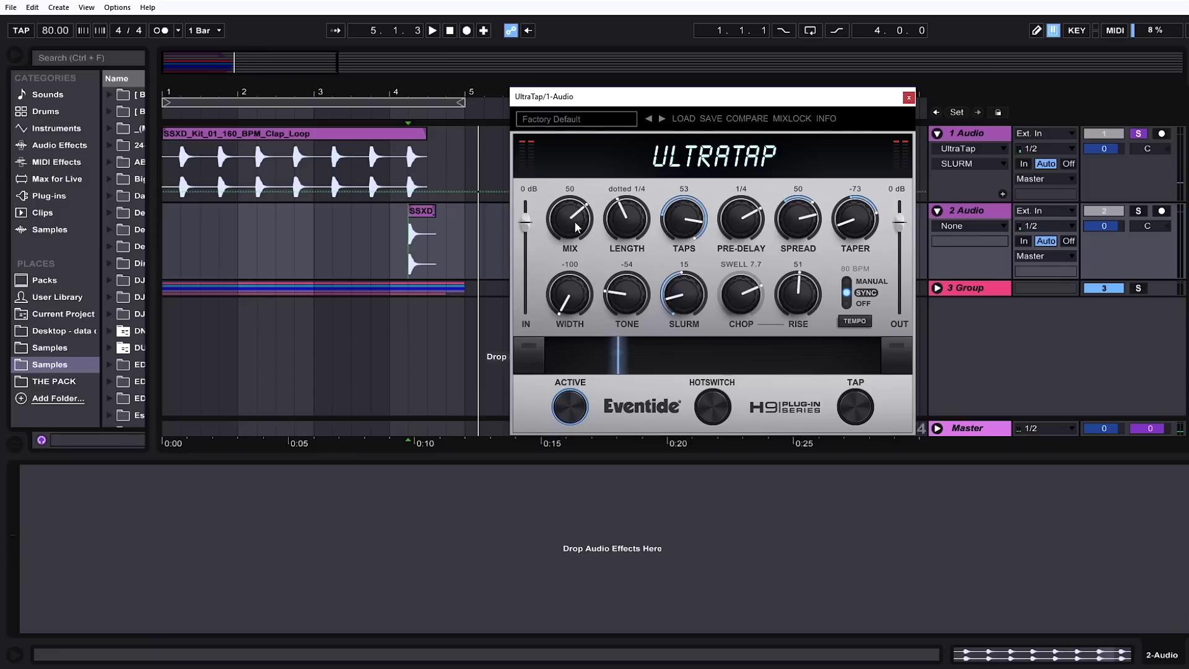
drag(571, 222, 572, 218)
drag(903, 231, 903, 222)
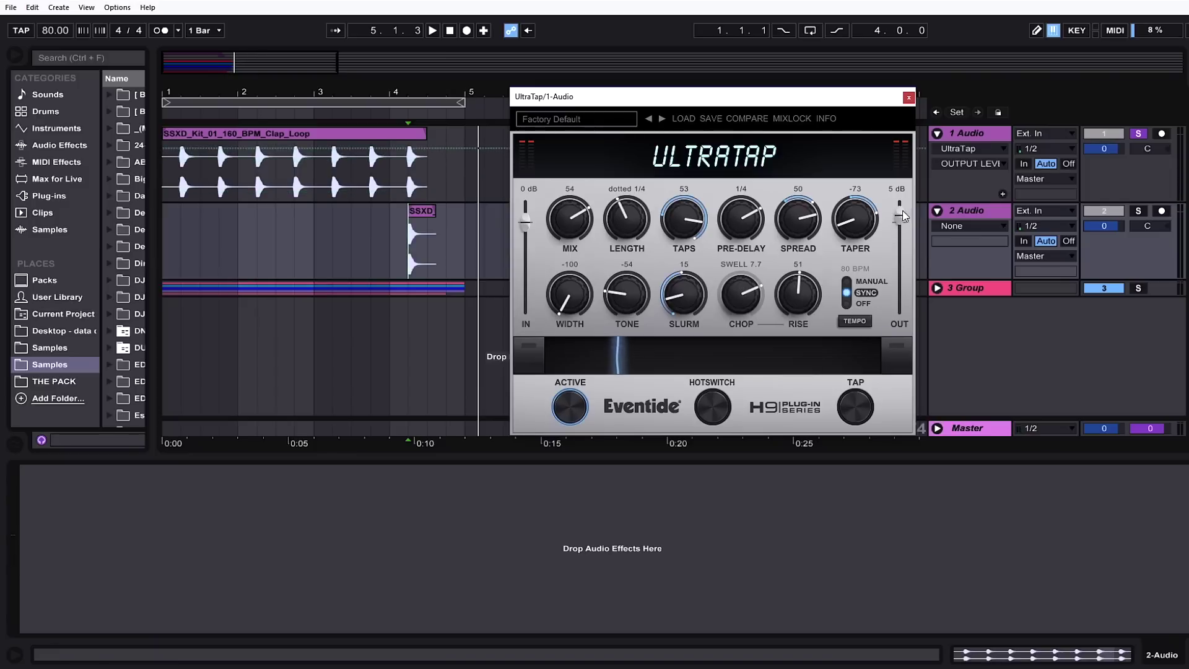
drag(799, 306, 802, 291)
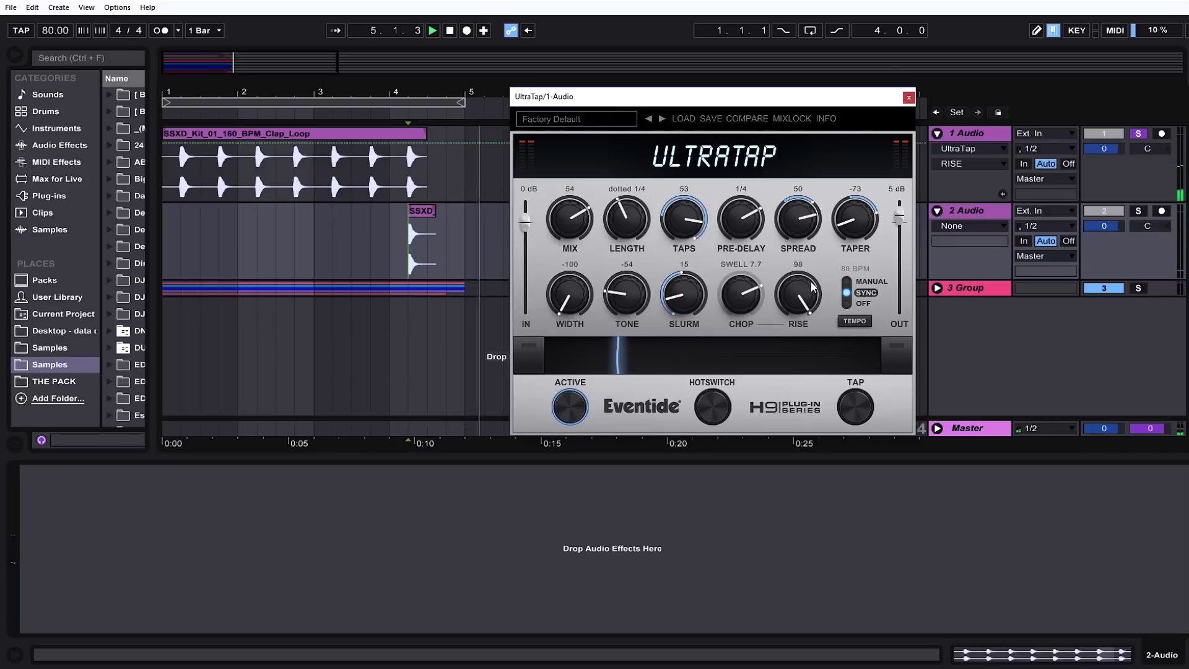
click(871, 275)
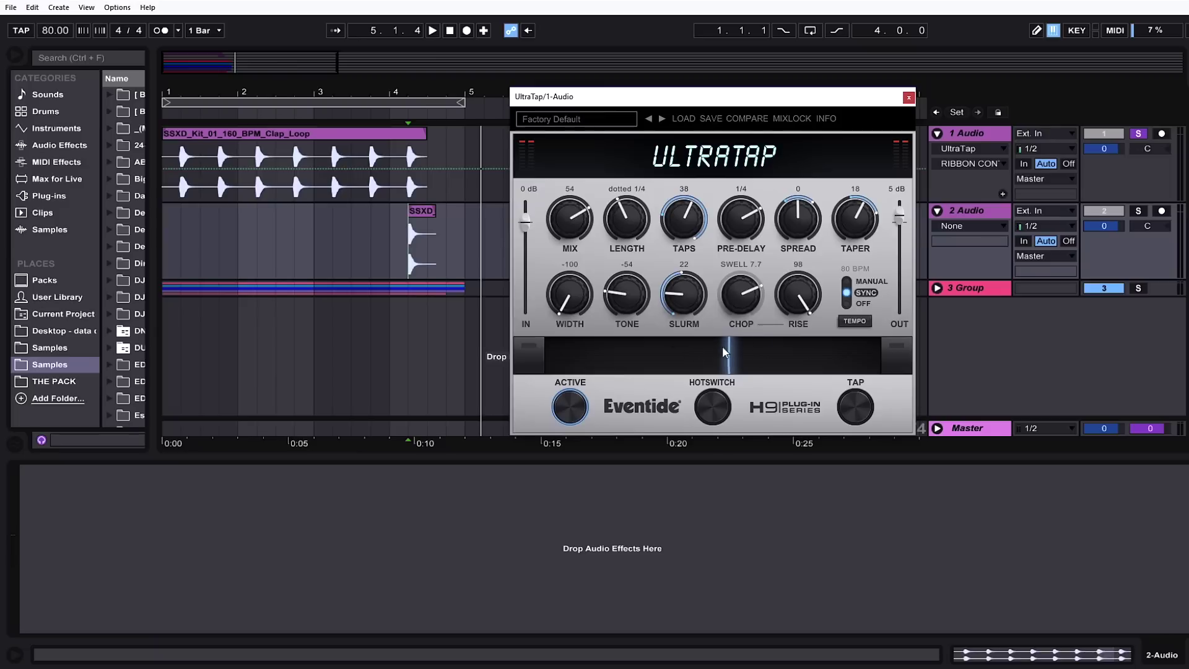
Sweep the ribbon to morph Taps 29, Spread -9, Taper 8 and Slurm 13
mouse_move(729, 353)
mouse_down()
mouse_move(834, 371)
mouse_move(600, 367)
mouse_move(789, 368)
mouse_up()
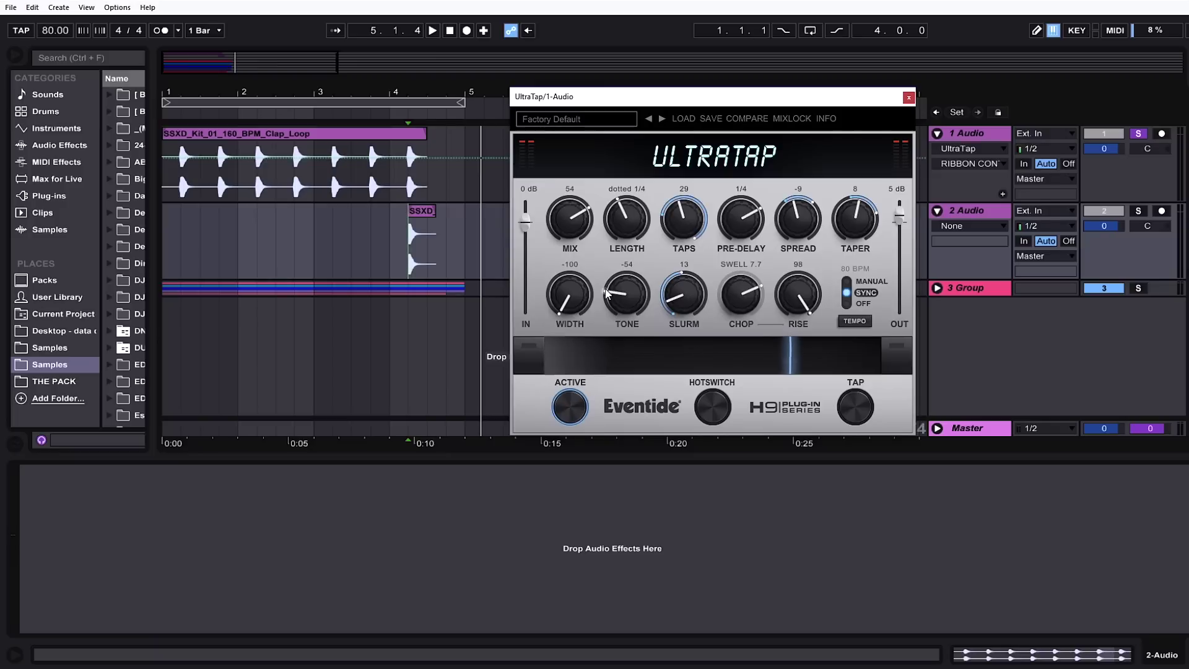
Map Width onto the ribbon with its far endpoint at -100, sweeping to test, then reset the ribbon
click(556, 314)
drag(556, 314, 590, 314)
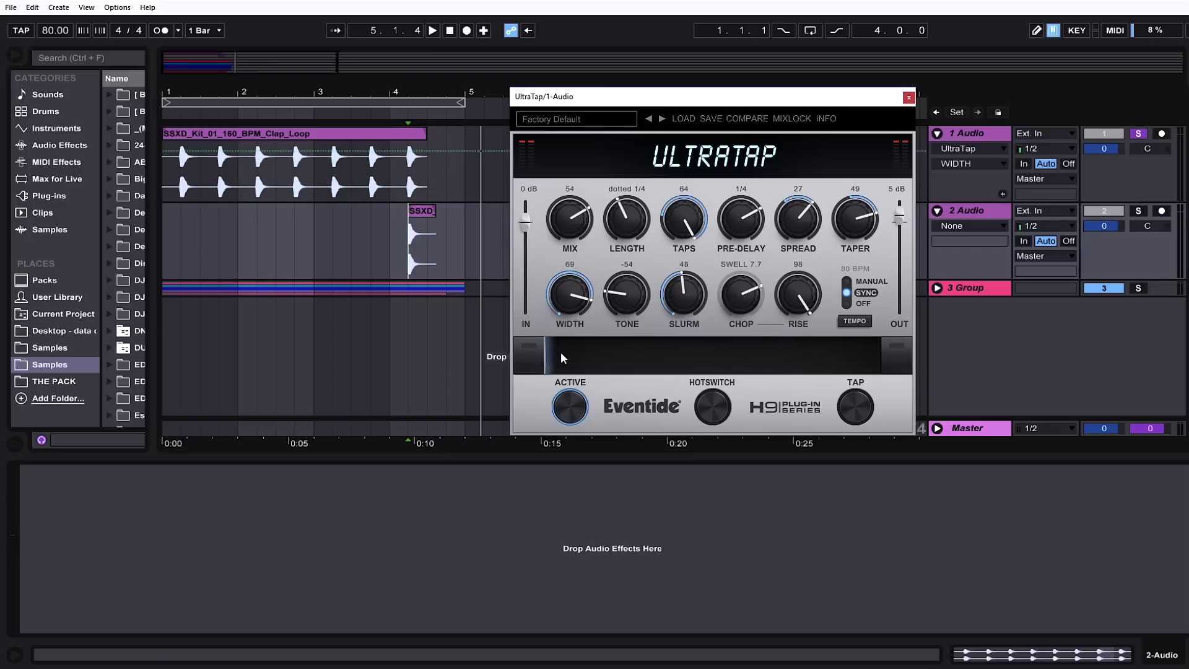
mouse_move(560, 352)
mouse_down()
mouse_move(851, 355)
mouse_move(808, 354)
mouse_up()
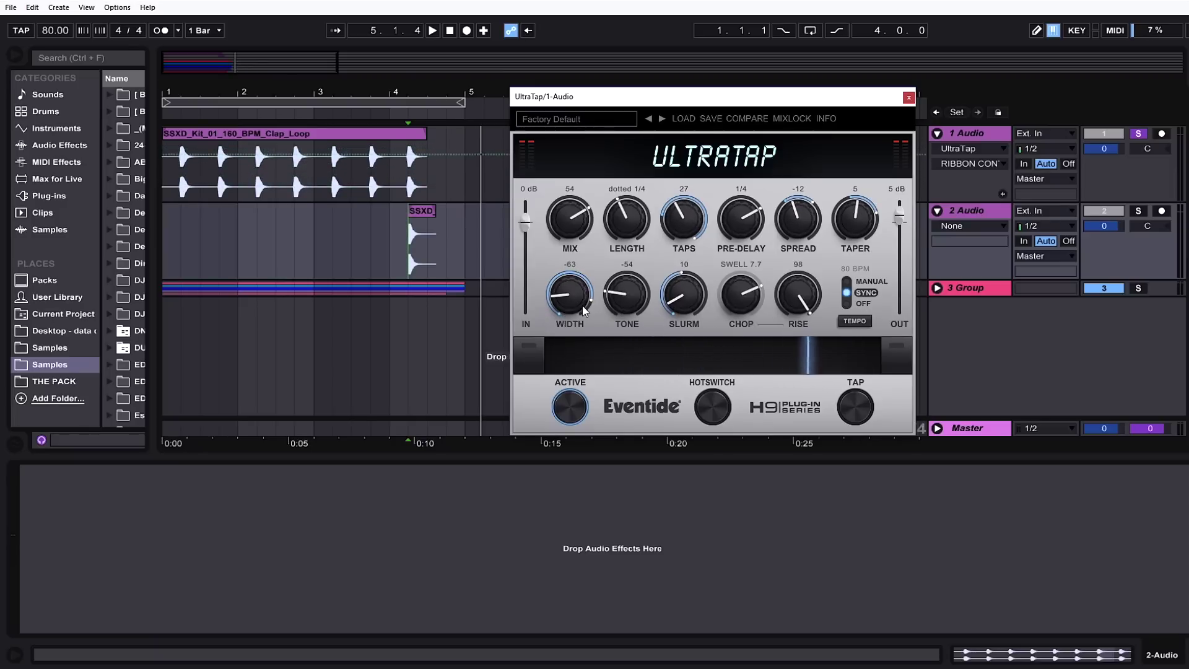
drag(582, 306, 558, 298)
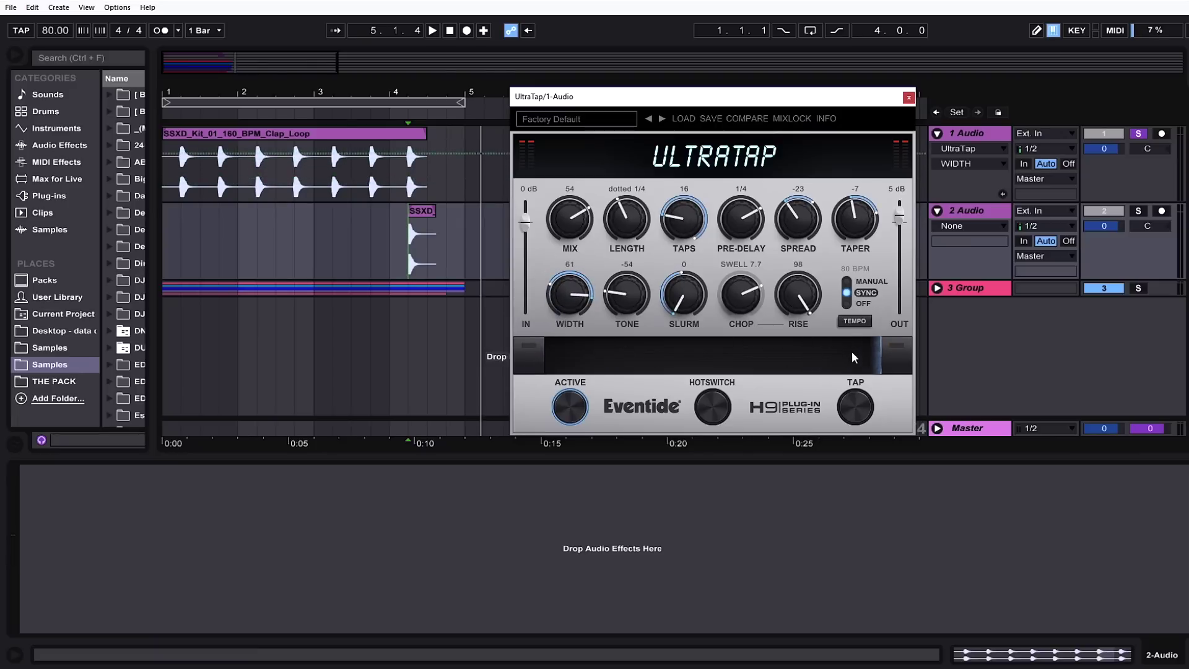
drag(852, 358, 522, 351)
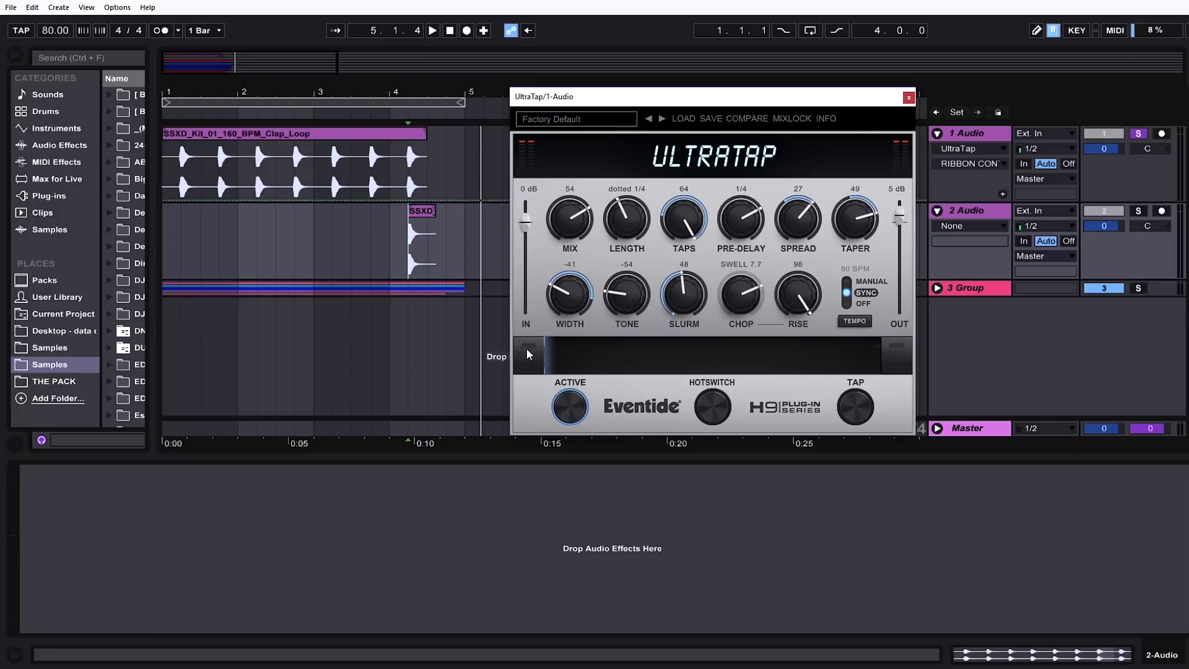
mouse_move(553, 289)
mouse_down()
mouse_move(552, 329)
mouse_move(597, 274)
mouse_up()
drag(582, 314, 595, 294)
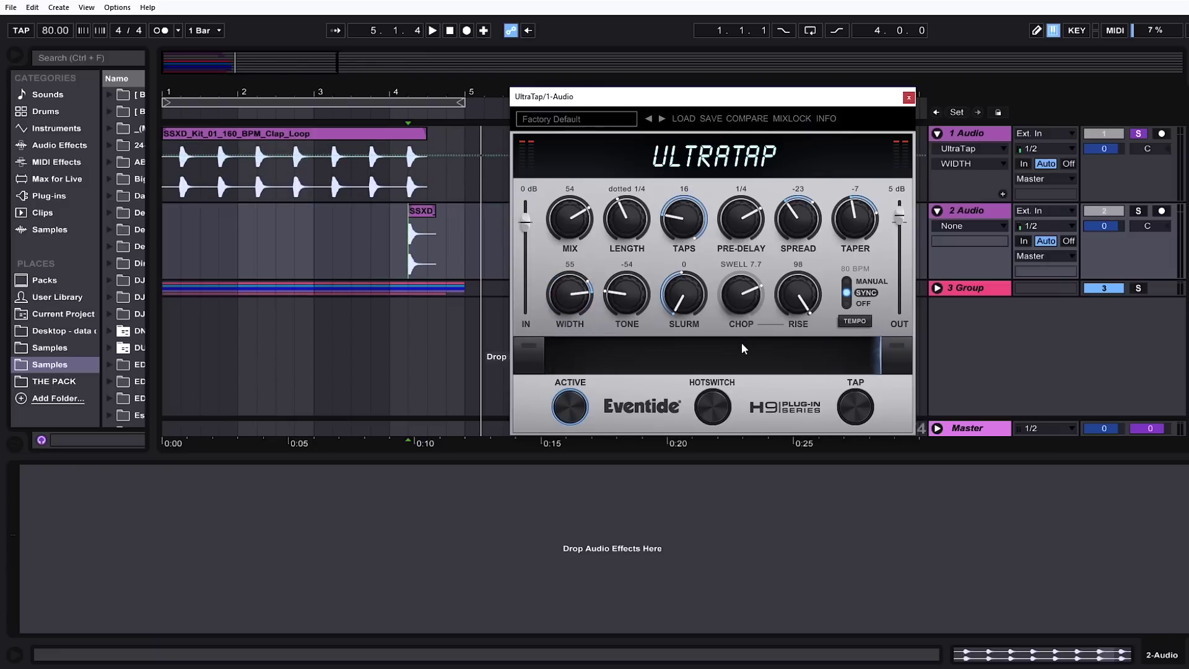
click(703, 402)
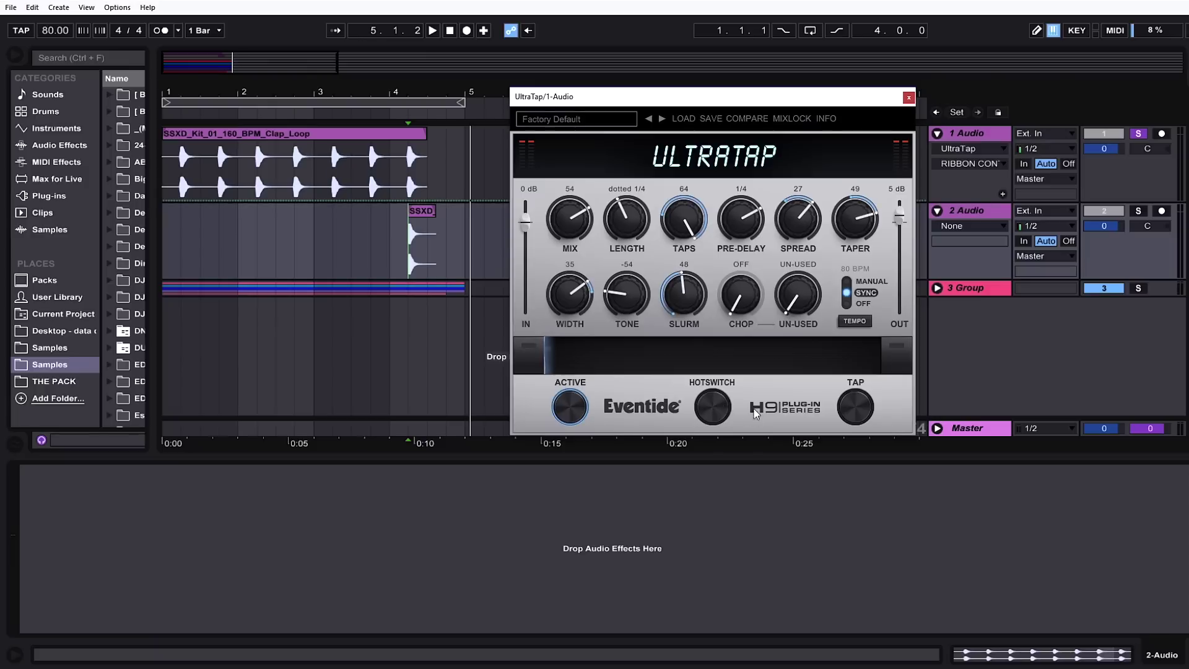
On HotSwitch, dial in Trigger 4.5 chop, Slurm 100 and dotted 1/32 length, then switch back
click(720, 414)
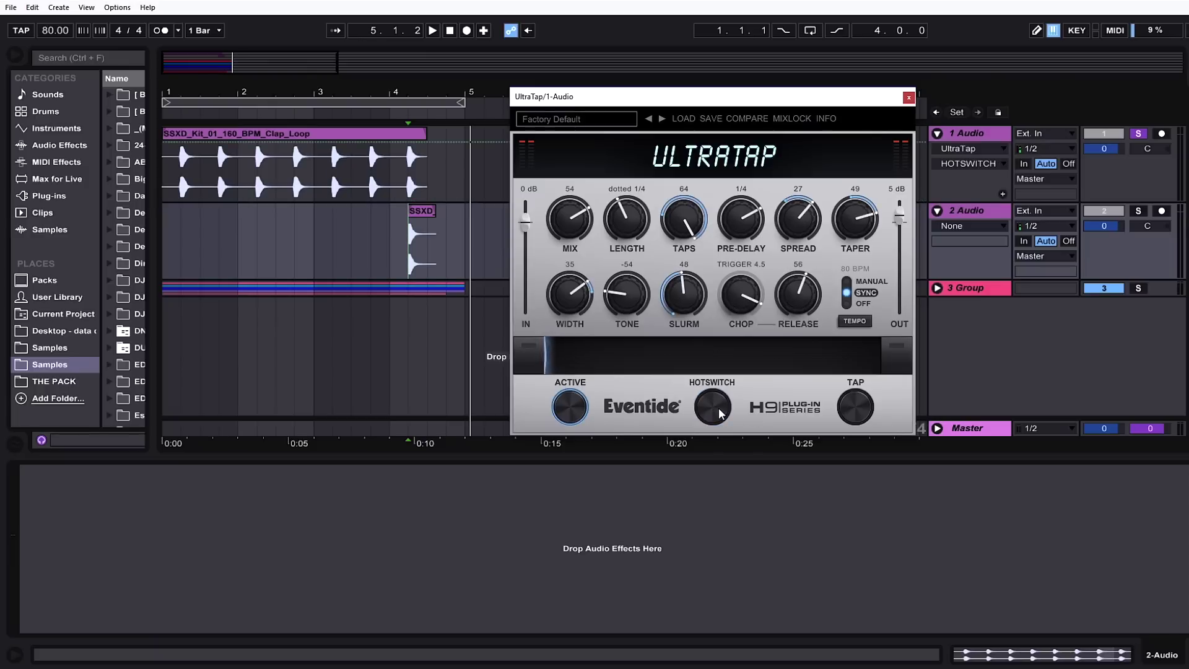
scroll(789, 314, down, 5)
scroll(686, 325, up, 8)
scroll(685, 309, up, 5)
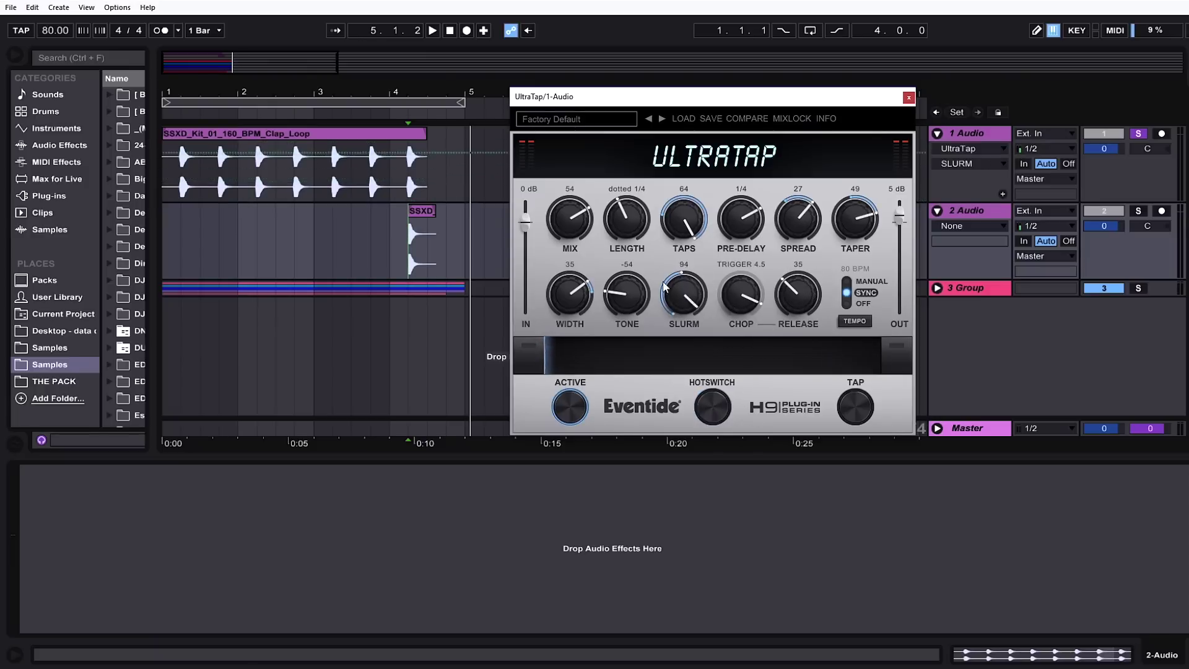
scroll(683, 220, down, 3)
scroll(627, 220, down, 5)
scroll(570, 218, up, 4)
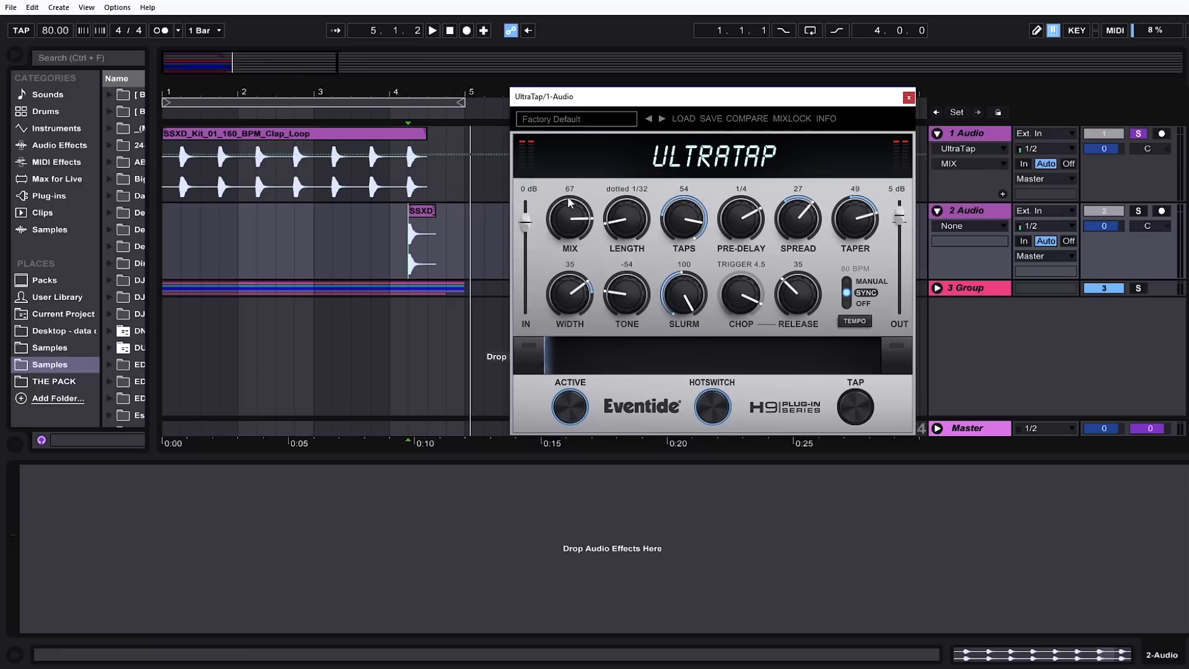
scroll(797, 218, down, 10)
scroll(851, 223, down, 6)
scroll(842, 229, down, 8)
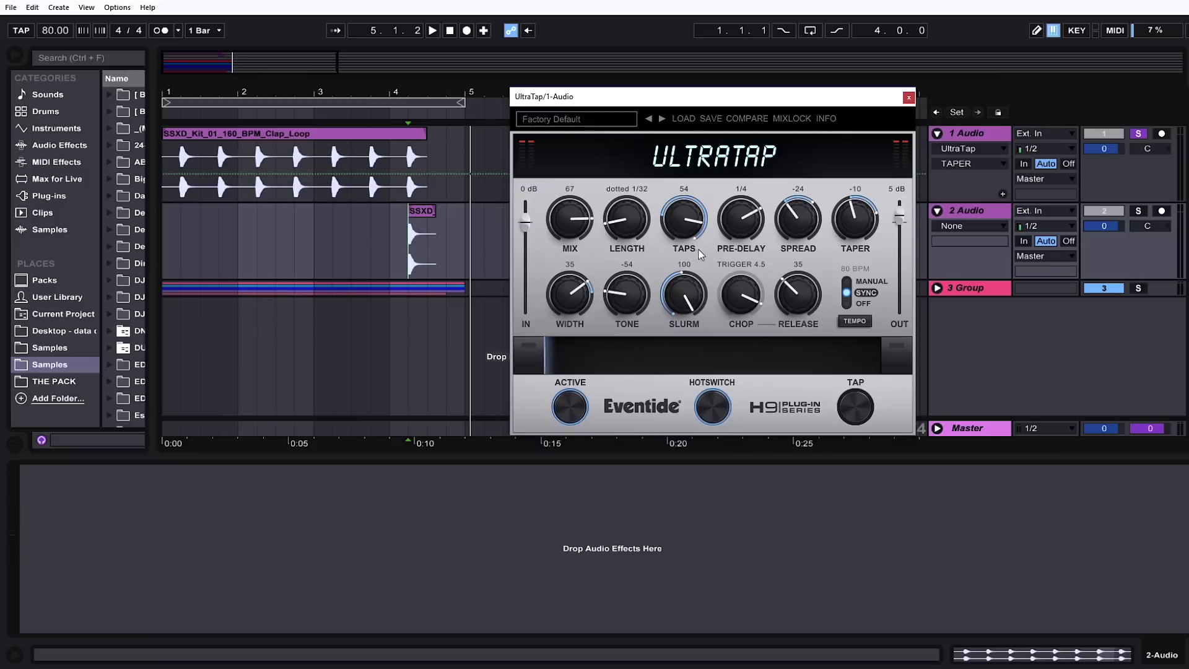
click(714, 420)
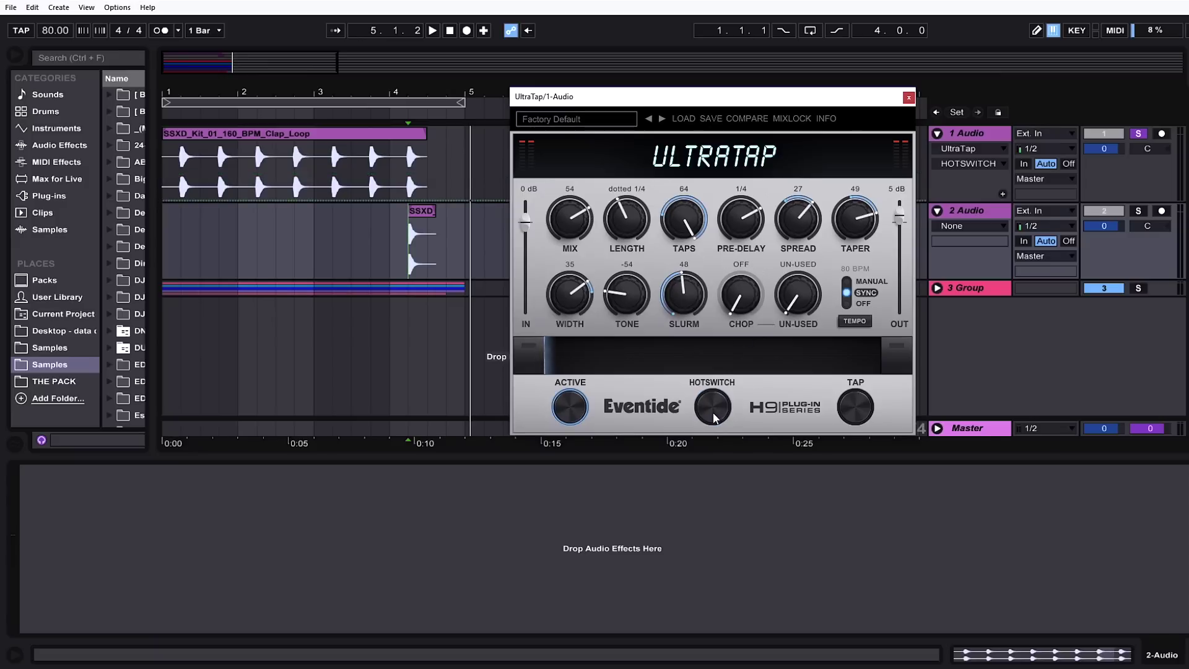